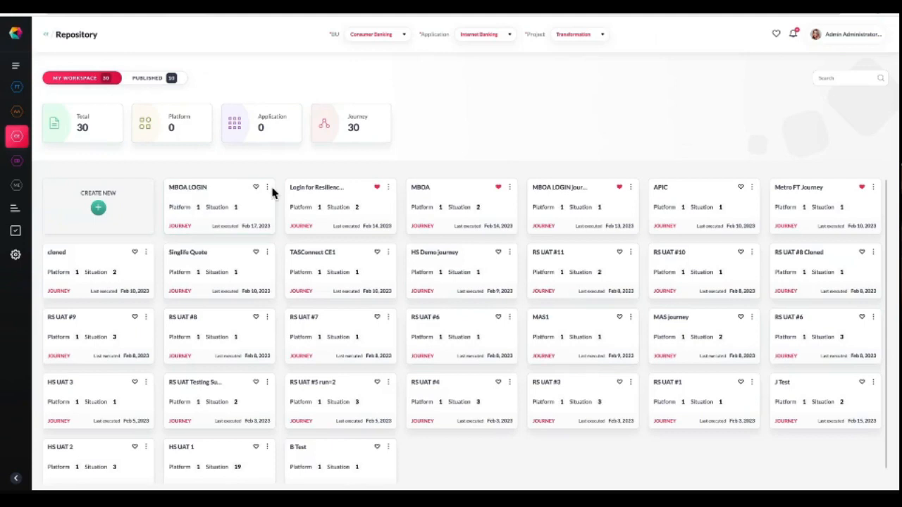
Publish the MBOA LOGIN journey from its card's actions.
{"action": "left_click", "coordinate": [267, 188]}
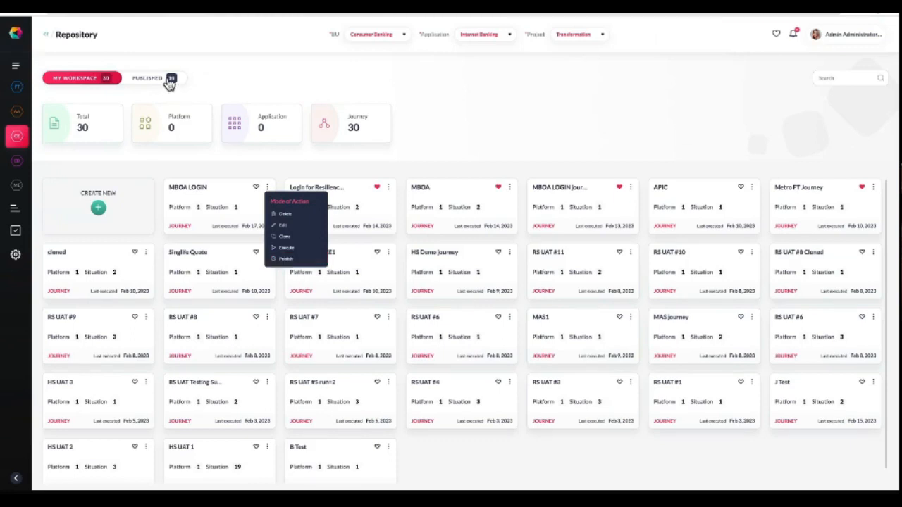
{"action": "left_click", "coordinate": [285, 259]}
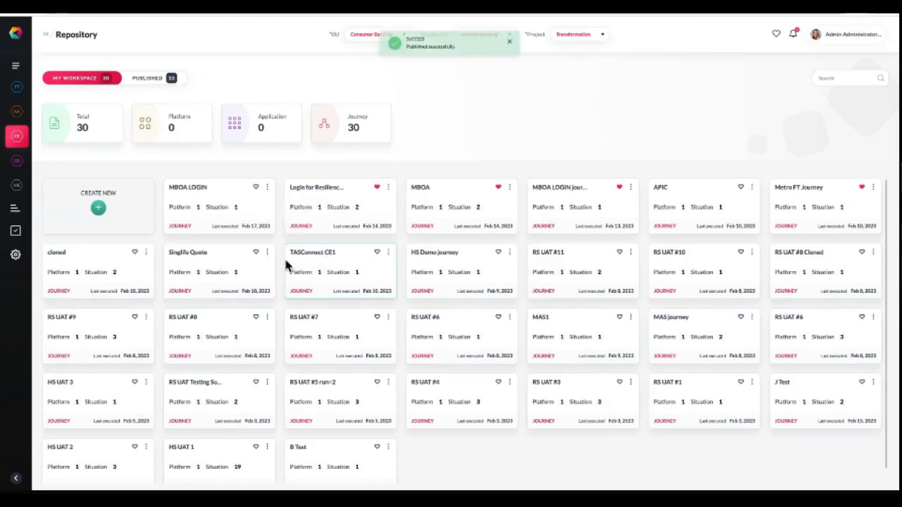
{"action": "left_click", "coordinate": [141, 80]}
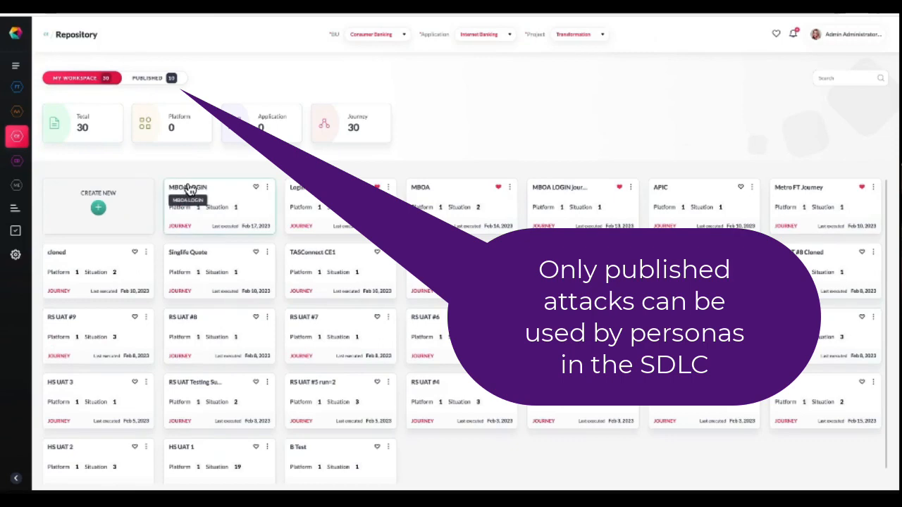
Open the MBOA LOGIN journey's details and review its observations and its runs.
{"action": "left_click", "coordinate": [189, 189]}
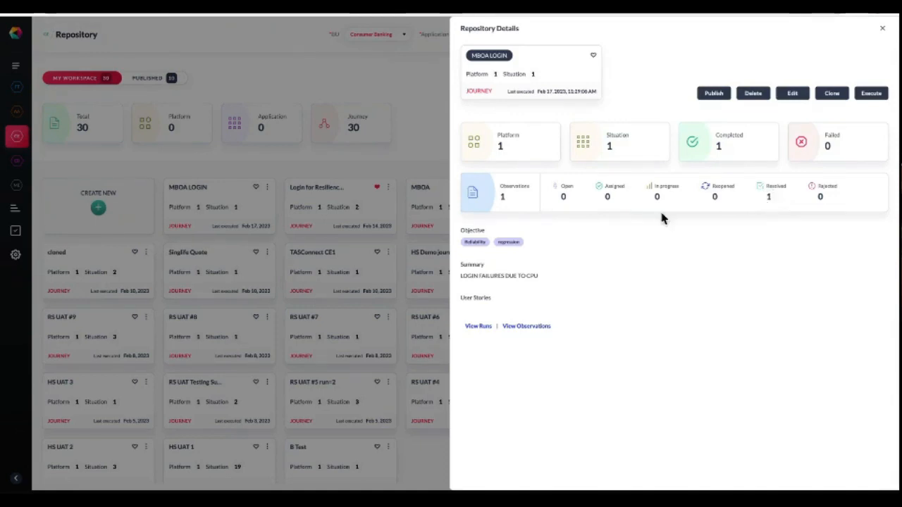
{"action": "left_click", "coordinate": [522, 327]}
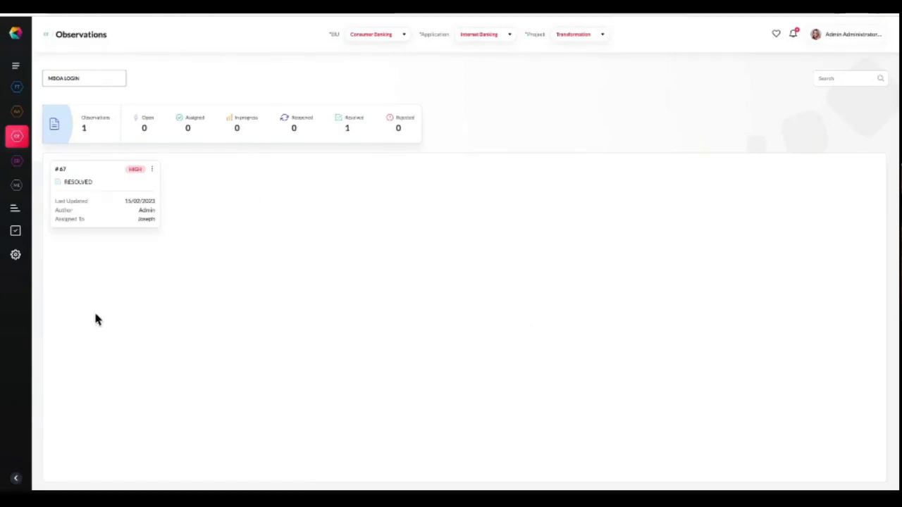
{"action": "left_click", "coordinate": [16, 479]}
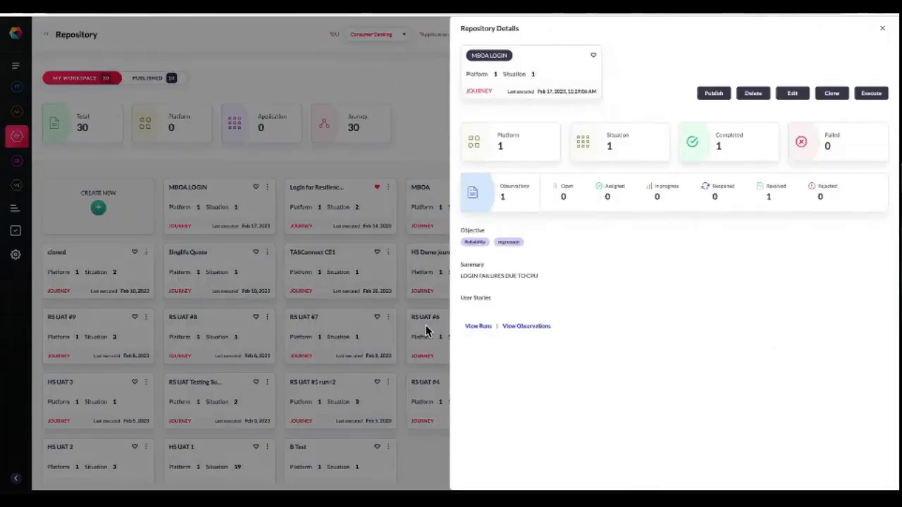
{"action": "left_click", "coordinate": [478, 327]}
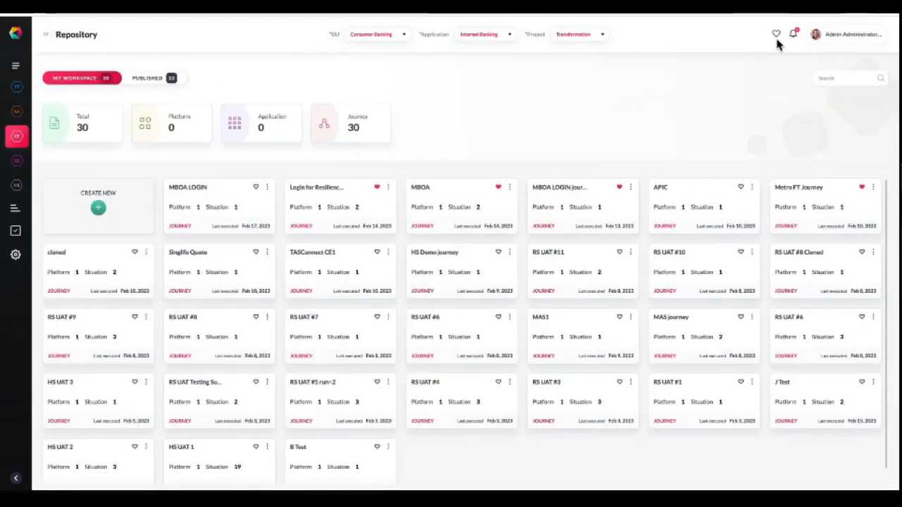
Open the favourites list and scroll through the favourite journeys.
{"action": "left_click", "coordinate": [776, 35]}
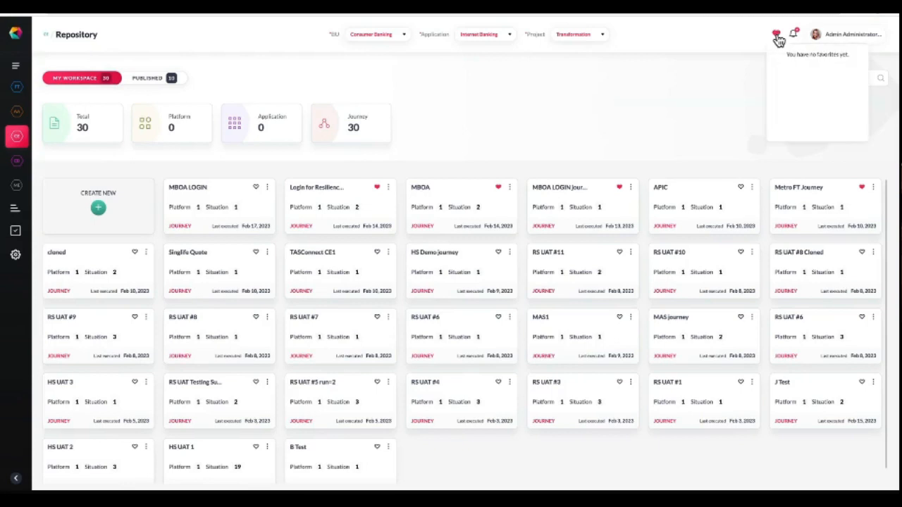
{"action": "scroll", "coordinate": [792, 82], "scroll_direction": "down", "scroll_amount": 2}
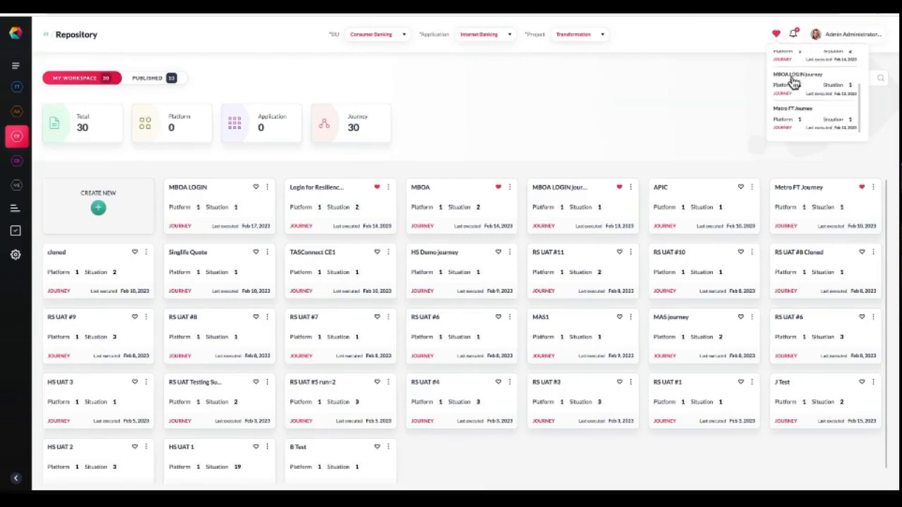
{"action": "scroll", "coordinate": [794, 83], "scroll_direction": "up", "scroll_amount": 2}
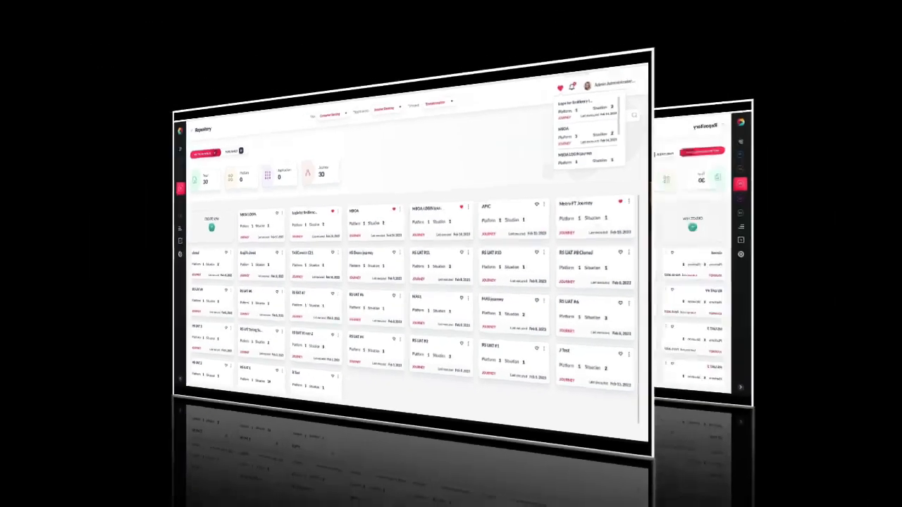
Start a new journey and name it MBOA FT Check.
{"action": "mouse_move", "coordinate": [287, 225]}
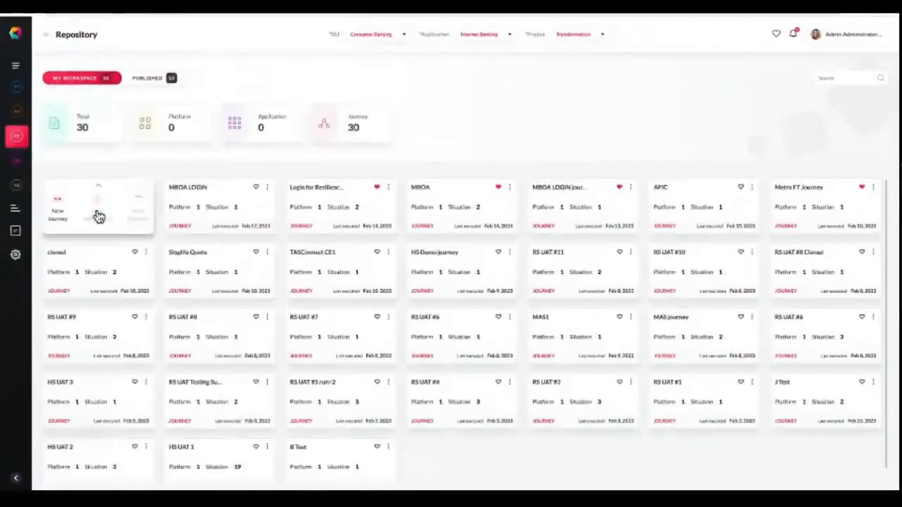
{"action": "left_click", "coordinate": [57, 207]}
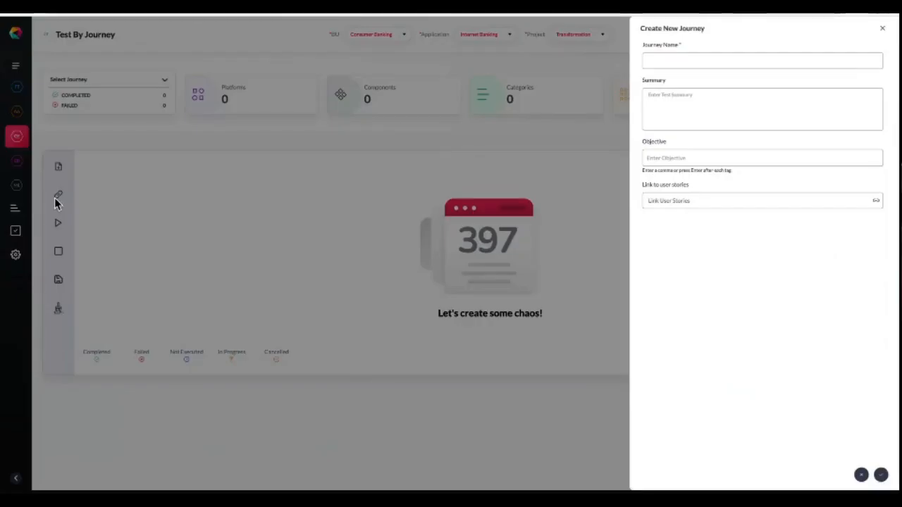
{"action": "left_click", "coordinate": [681, 57]}
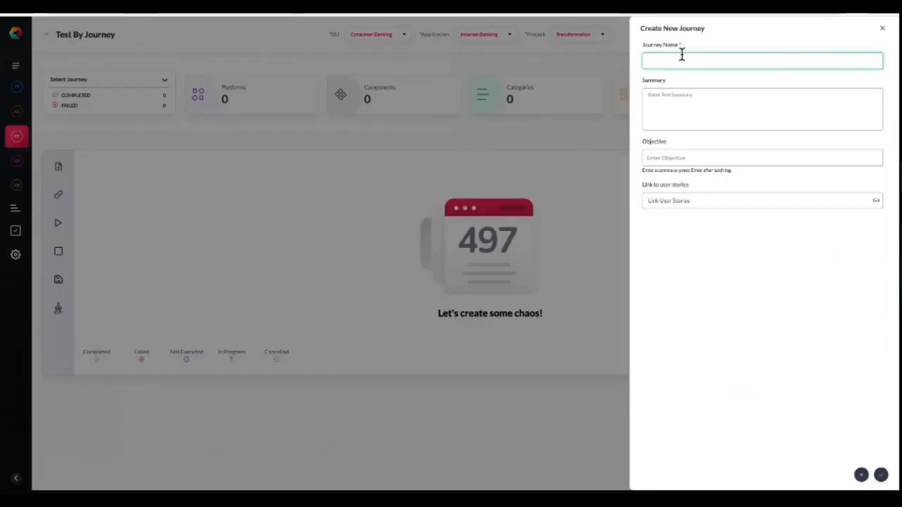
{"action": "type", "text": "MBOA FT Check"}
Enter the summary 'recurring issue on CPU. check prior to prod release' and add the objective tag regression.
{"action": "left_click", "coordinate": [733, 89]}
{"action": "type", "text": "recurring issue on CPU. c"}
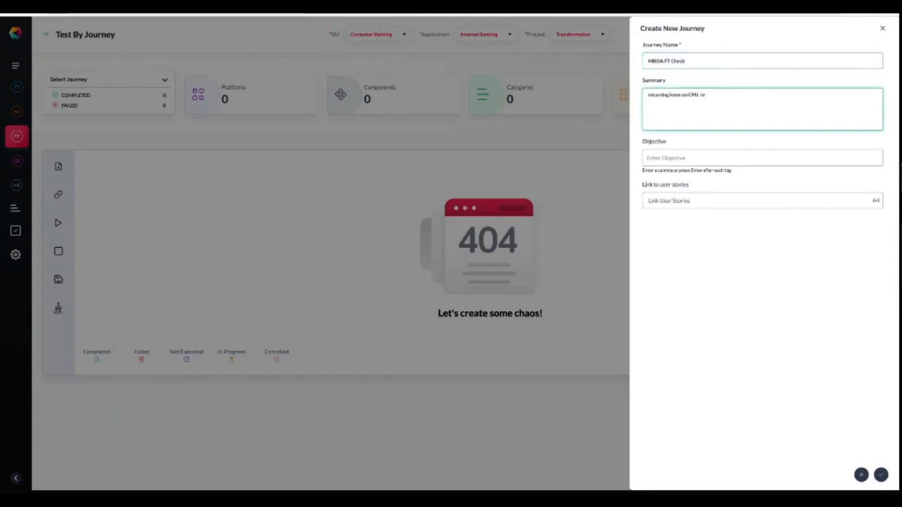
{"action": "type", "text": "heck prior to prod release"}
{"action": "left_click", "coordinate": [718, 155]}
{"action": "type", "text": "regression"}
{"action": "key", "text": "Return"}
Browse the user stories to link, close the list without choosing any, and create the journey.
{"action": "left_click", "coordinate": [876, 204]}
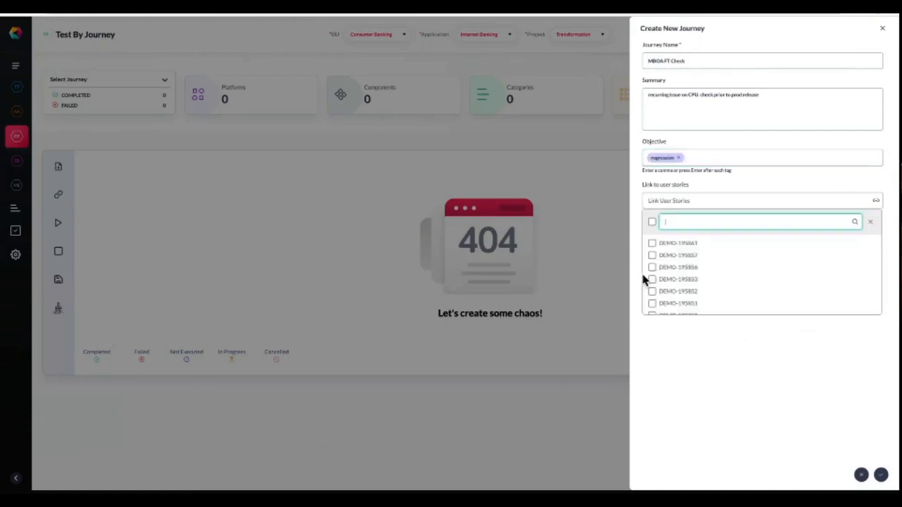
{"action": "scroll", "coordinate": [696, 268], "scroll_direction": "down", "scroll_amount": 5}
{"action": "scroll", "coordinate": [696, 266], "scroll_direction": "up", "scroll_amount": 10}
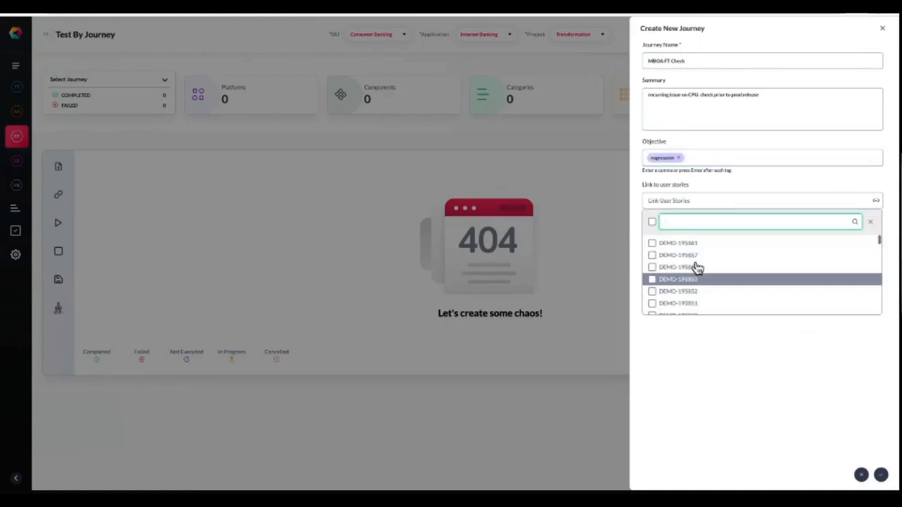
{"action": "left_click", "coordinate": [872, 226]}
{"action": "left_click", "coordinate": [883, 477]}
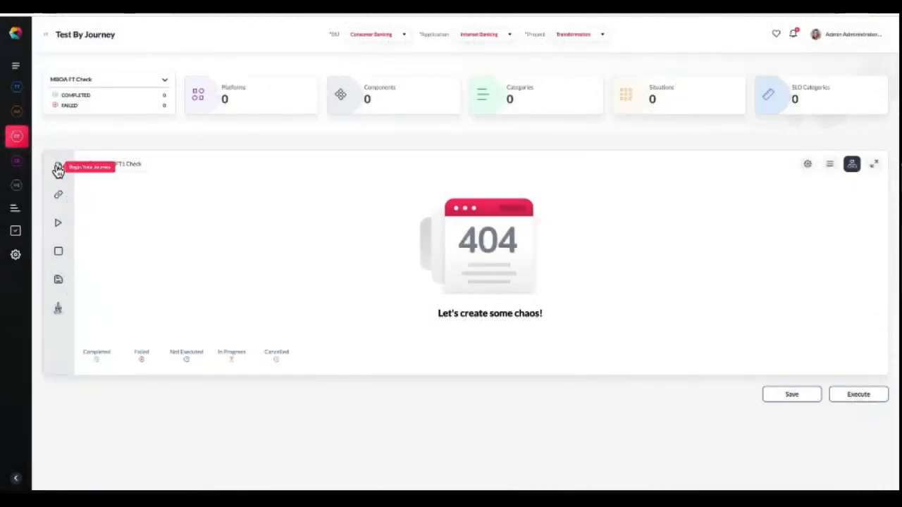
Add the journey's first step and rename it Login.
{"action": "left_click", "coordinate": [58, 168]}
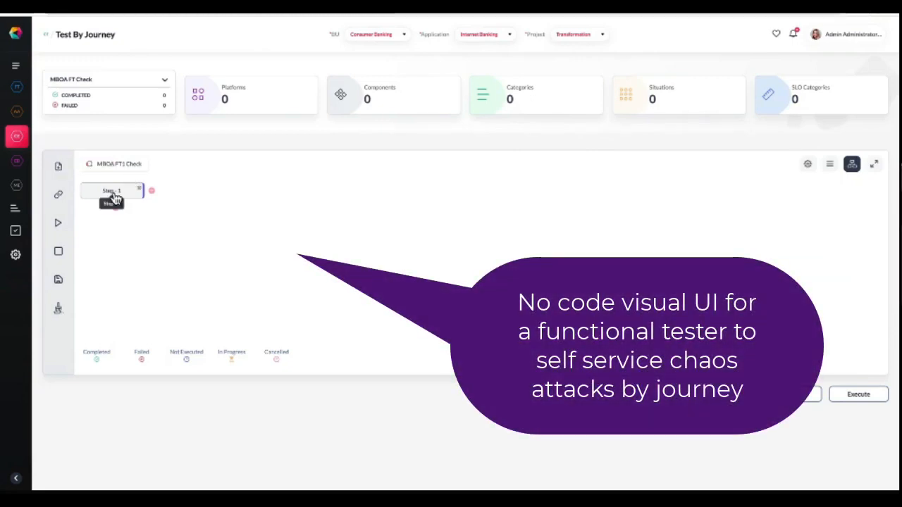
{"action": "key", "text": "BackSpace"}
{"action": "key", "text": "BackSpace"}
{"action": "key", "text": "BackSpace"}
{"action": "key", "text": "BackSpace"}
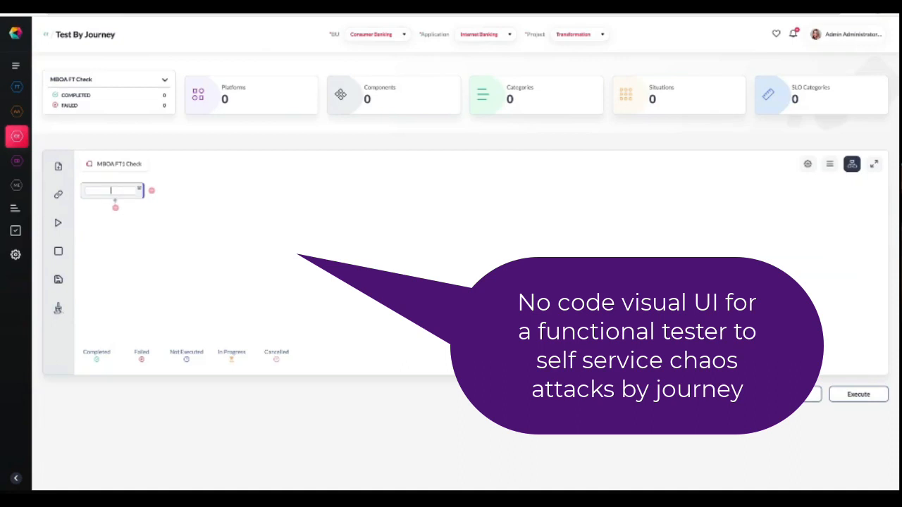
{"action": "left_click", "coordinate": [158, 222]}
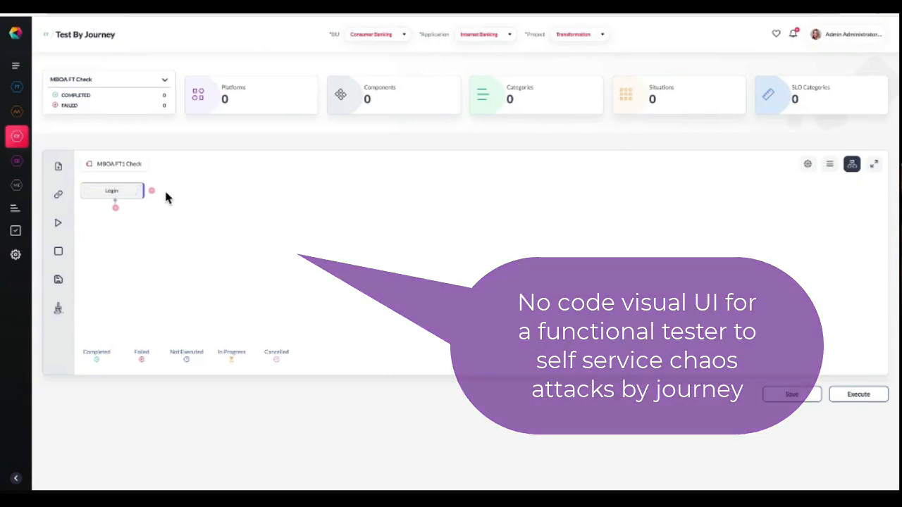
Connect a second step after Login and name it FT.
{"action": "left_click", "coordinate": [151, 191]}
{"action": "double_click", "coordinate": [308, 193]}
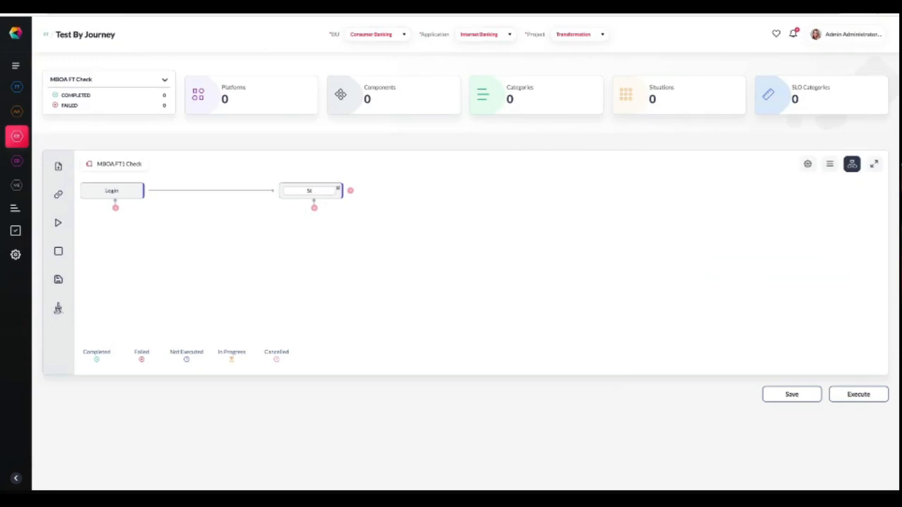
{"action": "type", "text": "FT"}
{"action": "left_click", "coordinate": [316, 237]}
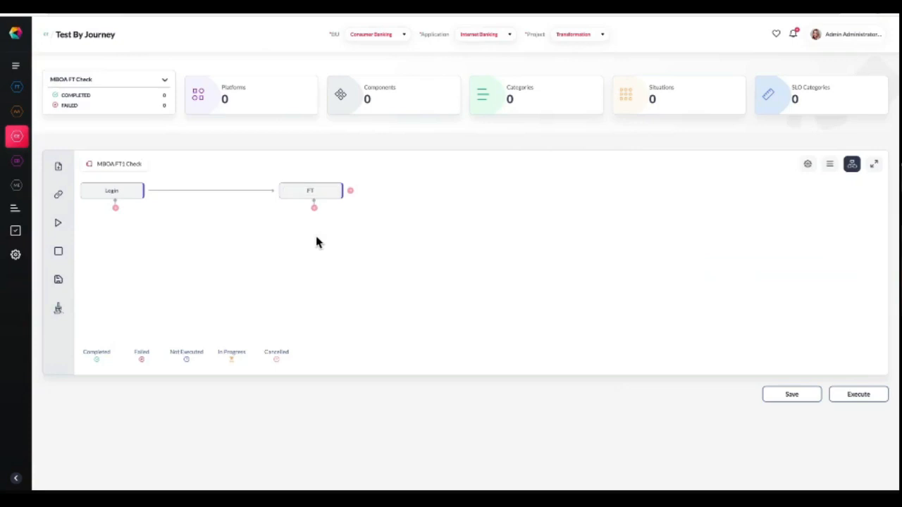
Open the Login step's situations and select the first platform with the Development environment.
{"action": "left_click", "coordinate": [116, 209]}
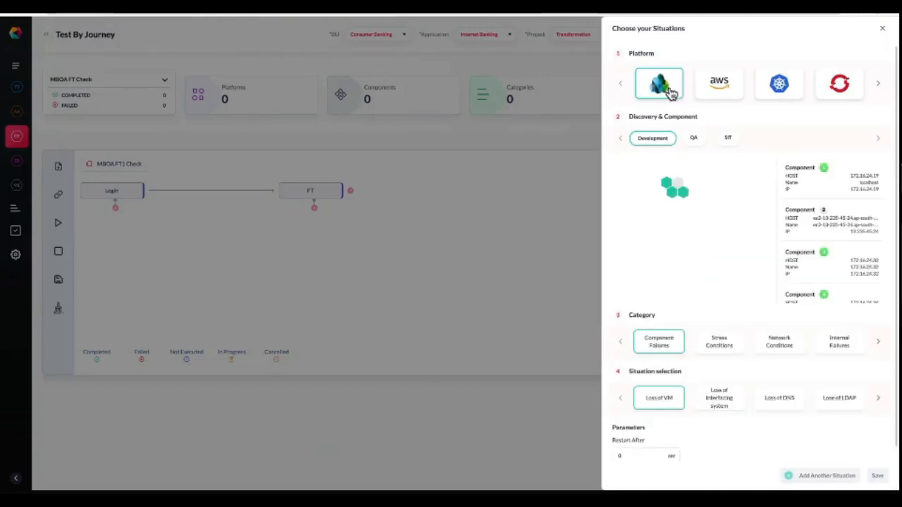
{"action": "left_click", "coordinate": [721, 93]}
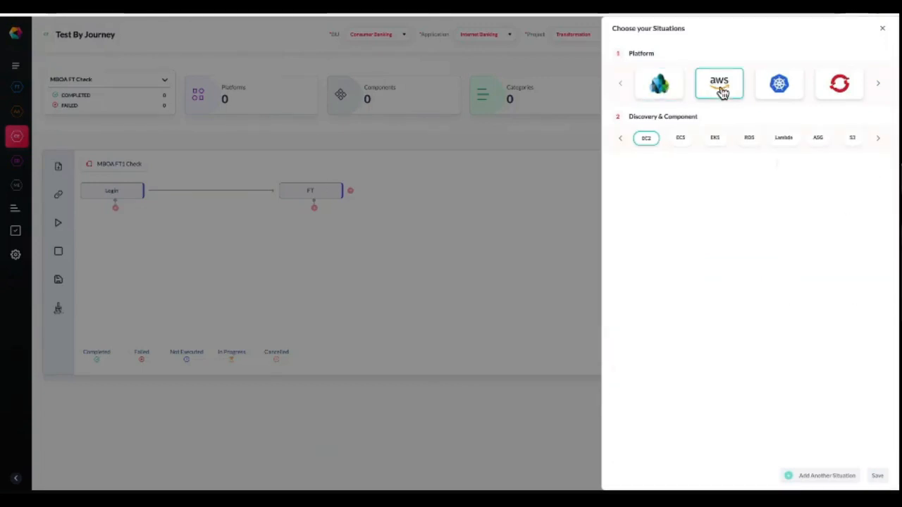
{"action": "left_click", "coordinate": [878, 85]}
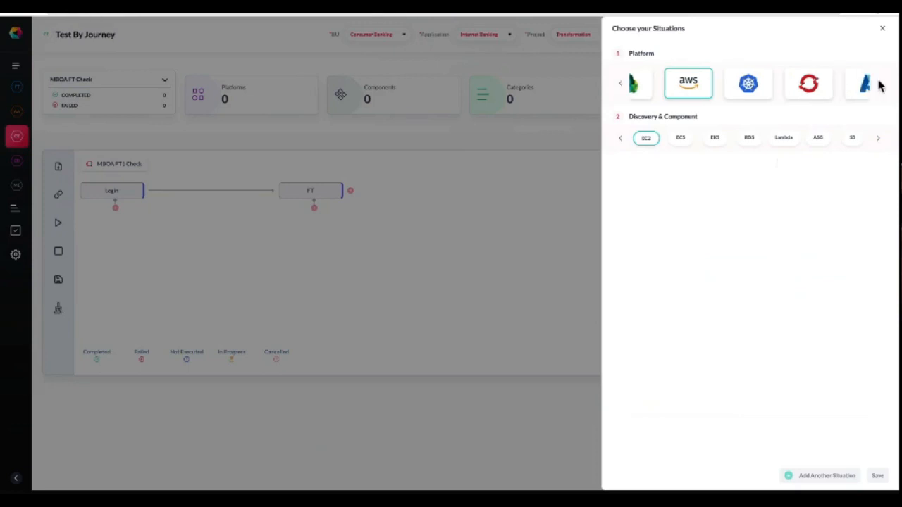
{"action": "left_click", "coordinate": [620, 85]}
{"action": "left_click", "coordinate": [672, 86]}
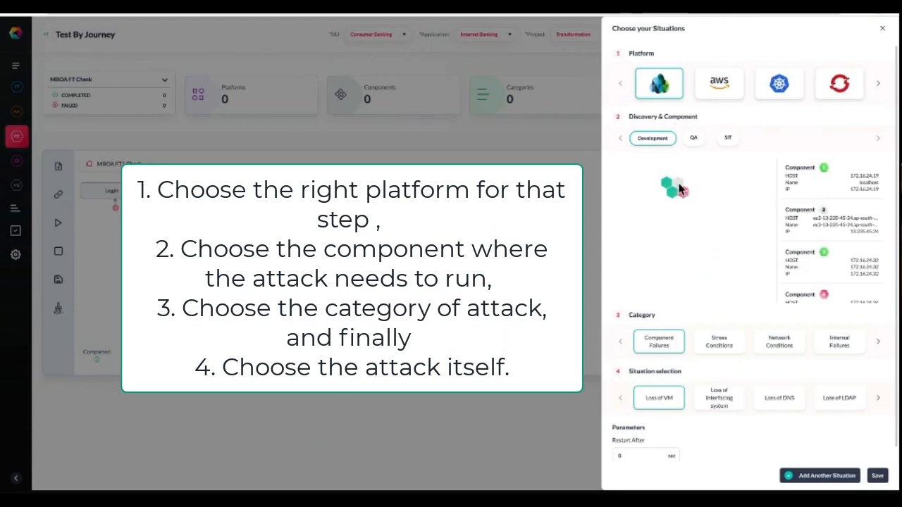
Browse the attack categories and select Stress Conditions.
{"action": "scroll", "coordinate": [831, 243], "scroll_direction": "down", "scroll_amount": 1}
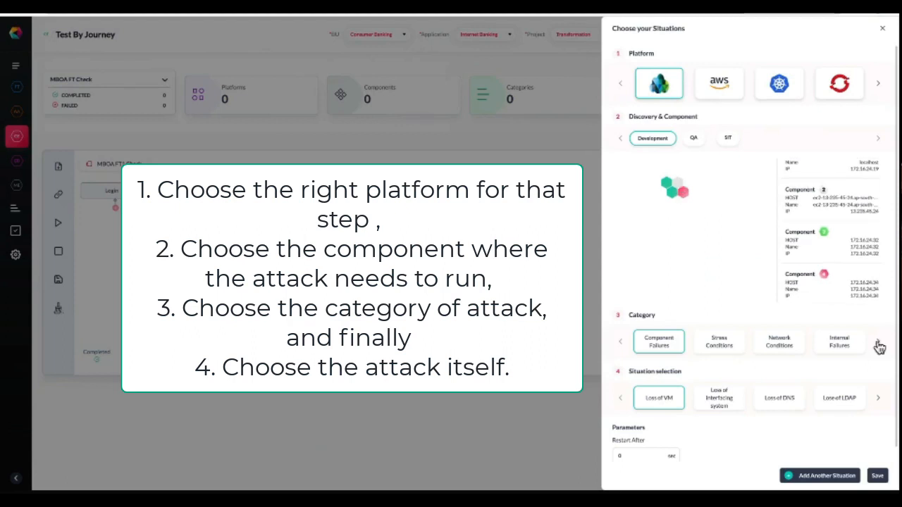
{"action": "left_click", "coordinate": [877, 342]}
{"action": "left_click", "coordinate": [877, 342]}
{"action": "left_click", "coordinate": [878, 342]}
{"action": "left_click", "coordinate": [878, 344]}
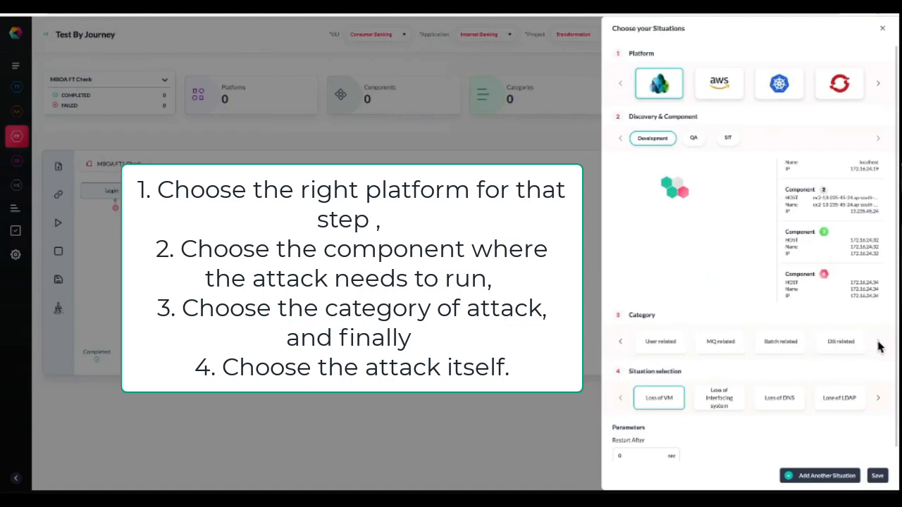
{"action": "left_click", "coordinate": [620, 342]}
{"action": "left_click", "coordinate": [620, 342]}
{"action": "left_click", "coordinate": [620, 342]}
{"action": "left_click", "coordinate": [620, 343]}
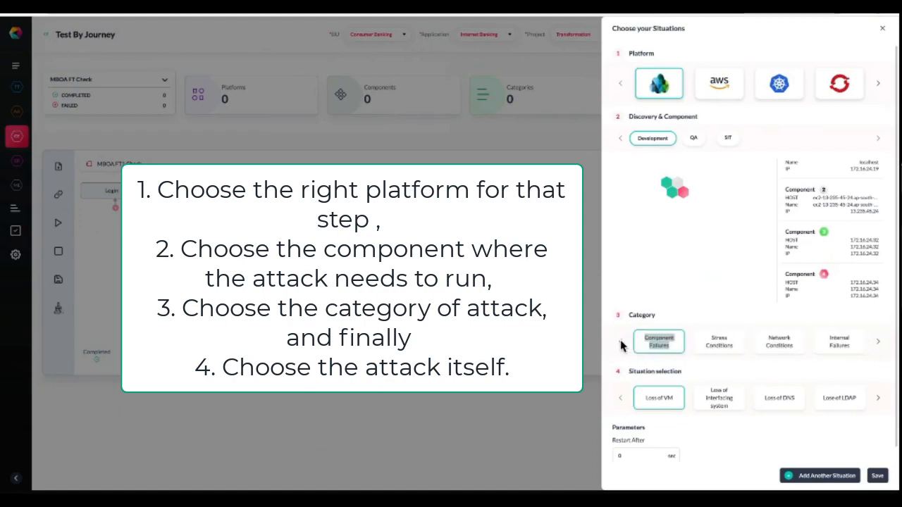
{"action": "left_click", "coordinate": [719, 343]}
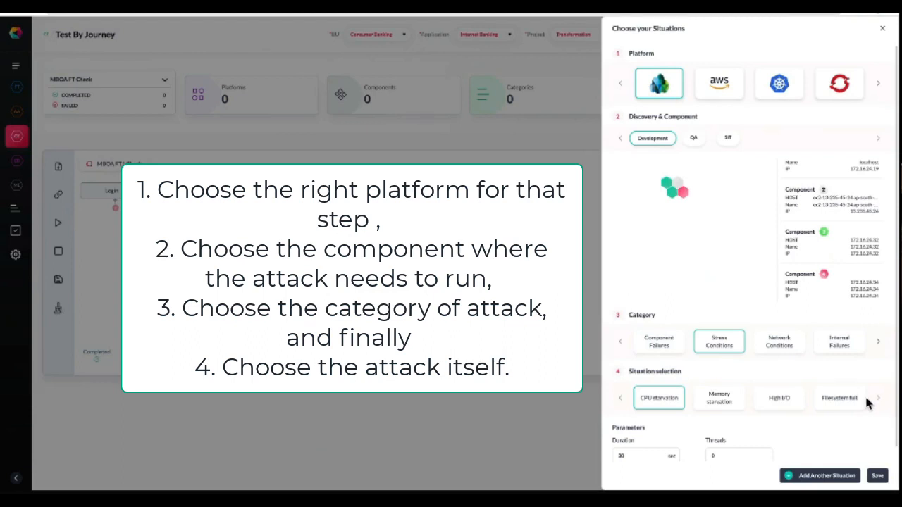
Set the CPU starvation attack to a 30 sec duration and 1 thread, and save the situation.
{"action": "scroll", "coordinate": [652, 403], "scroll_direction": "down", "scroll_amount": 1}
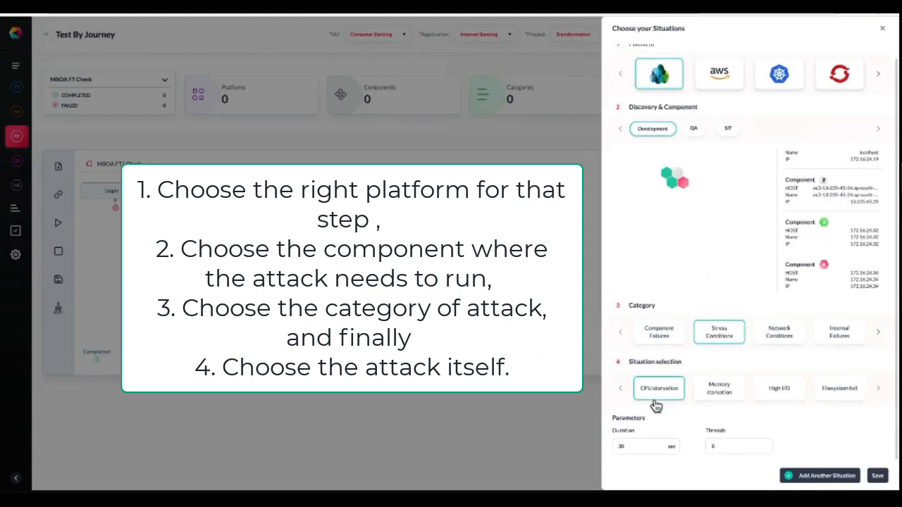
{"action": "left_click", "coordinate": [643, 446]}
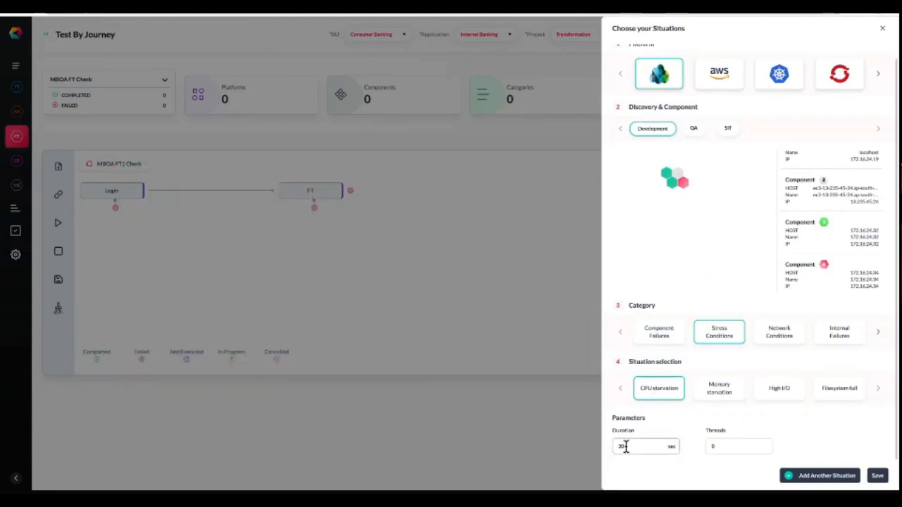
{"action": "left_click", "coordinate": [744, 446]}
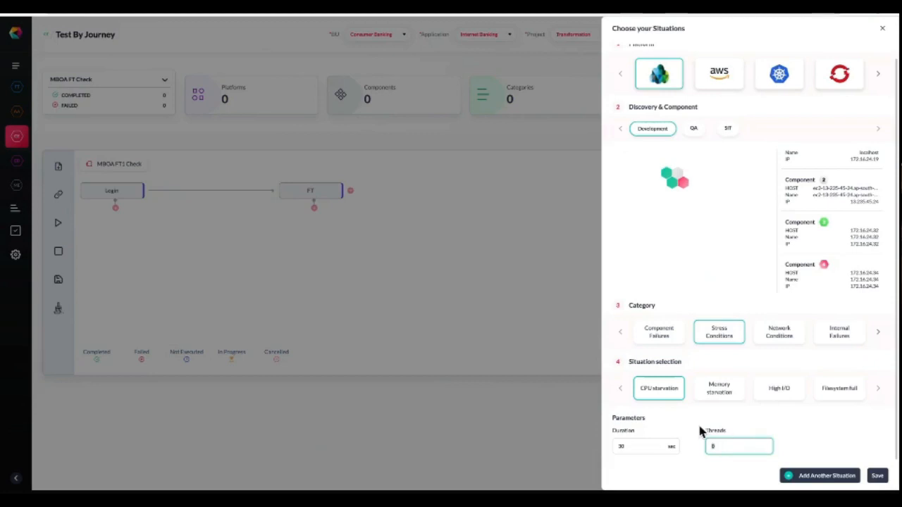
{"action": "left_click", "coordinate": [877, 476]}
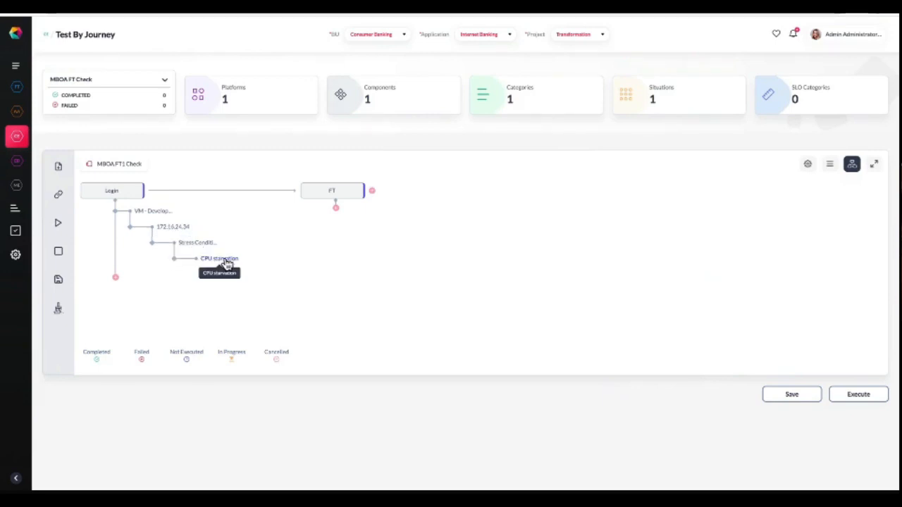
Open the FT step's situations and choose component 172.16.24.34, the Stress Conditions category and the Memory starvation attack.
{"action": "left_click", "coordinate": [336, 210]}
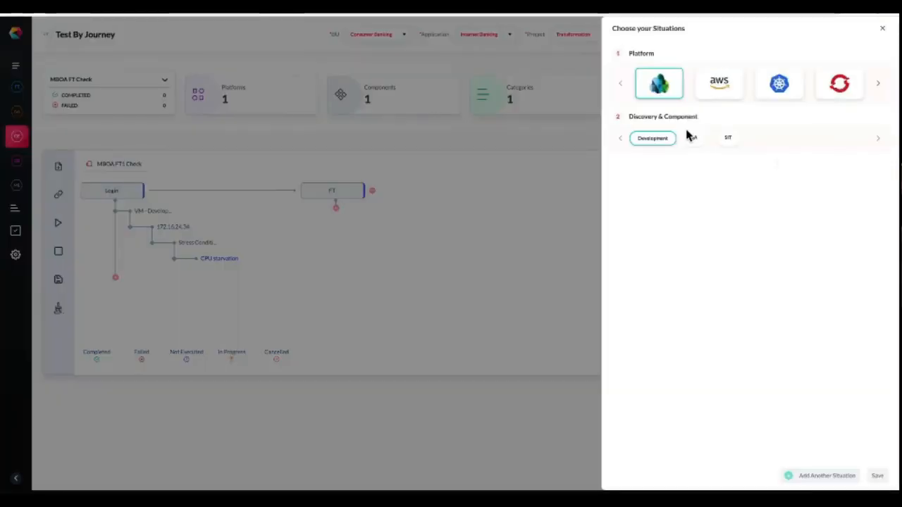
{"action": "scroll", "coordinate": [823, 272], "scroll_direction": "down", "scroll_amount": 1}
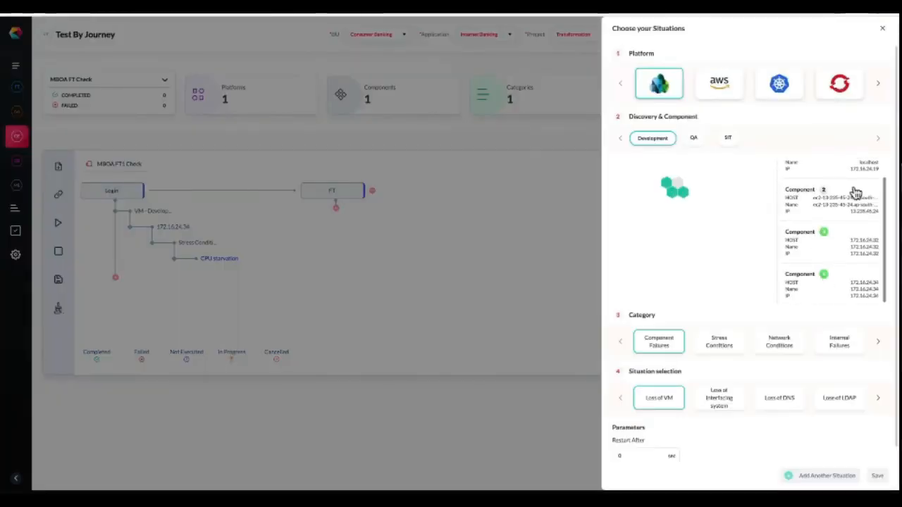
{"action": "left_click", "coordinate": [854, 284]}
{"action": "left_click", "coordinate": [708, 345]}
{"action": "left_click", "coordinate": [729, 403]}
Set the memory starvation attack to 1 thread and 512 MB memory allocation, and save the situation.
{"action": "scroll", "coordinate": [730, 404], "scroll_direction": "down", "scroll_amount": 1}
{"action": "left_click", "coordinate": [732, 446]}
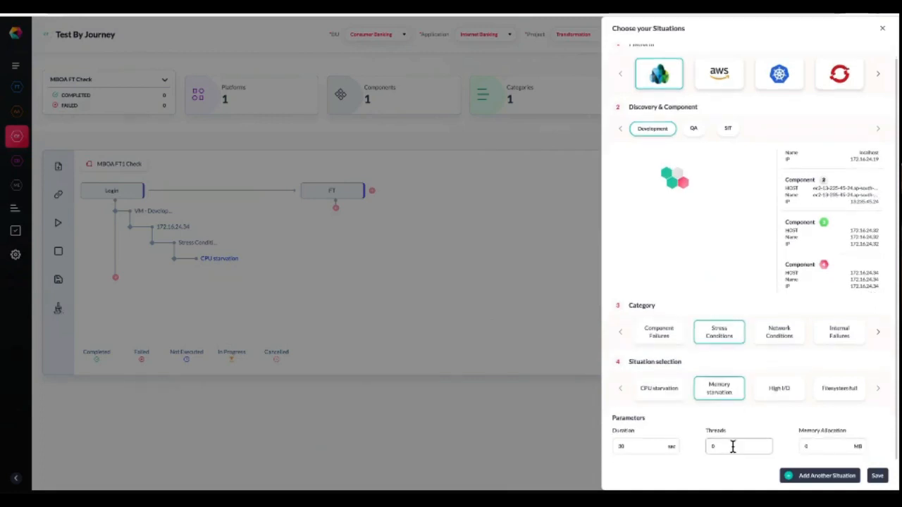
{"action": "type", "text": "1"}
{"action": "left_click", "coordinate": [815, 441]}
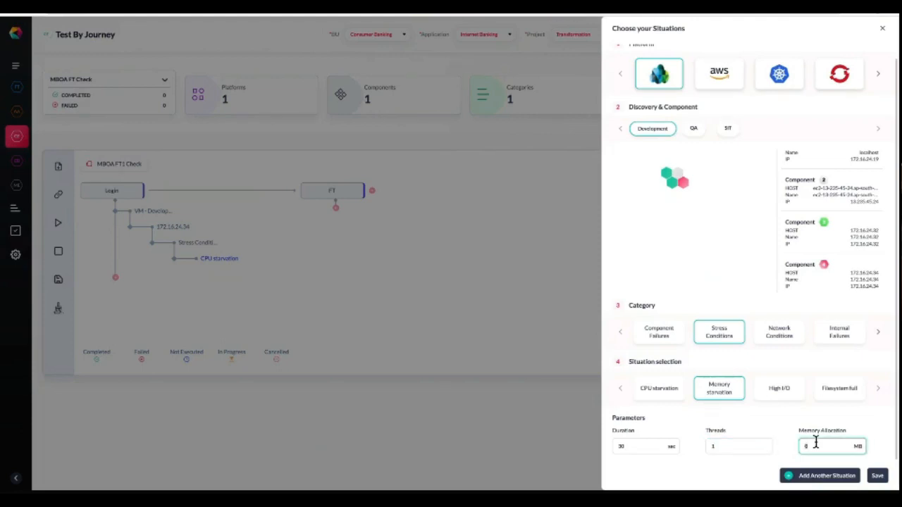
{"action": "type", "text": "512"}
{"action": "left_click", "coordinate": [877, 476]}
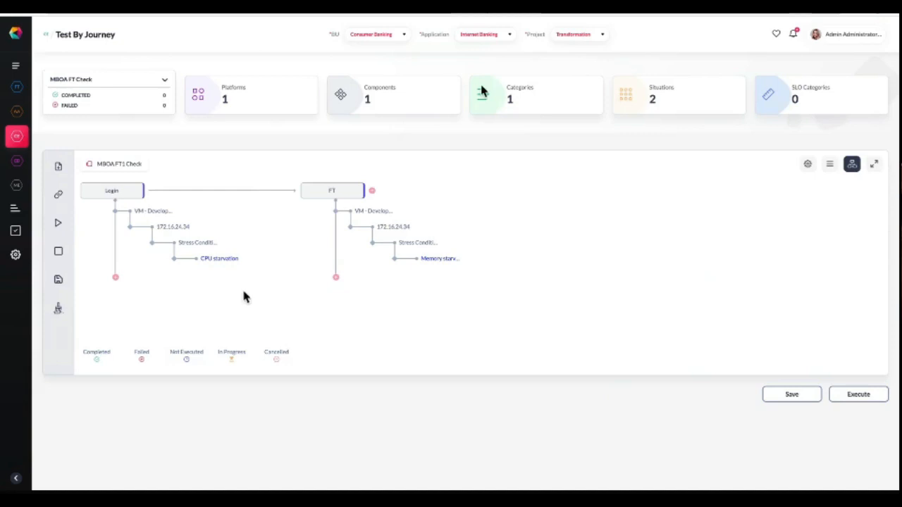
Open the planned situation settings, keep run count at 1 and set the error rate SLO to 98%.
{"action": "left_click", "coordinate": [809, 166]}
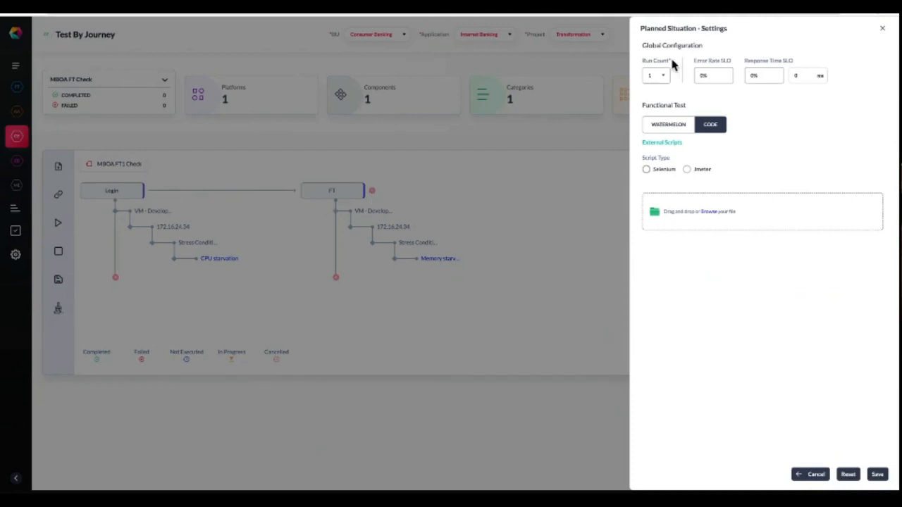
{"action": "left_click", "coordinate": [665, 79]}
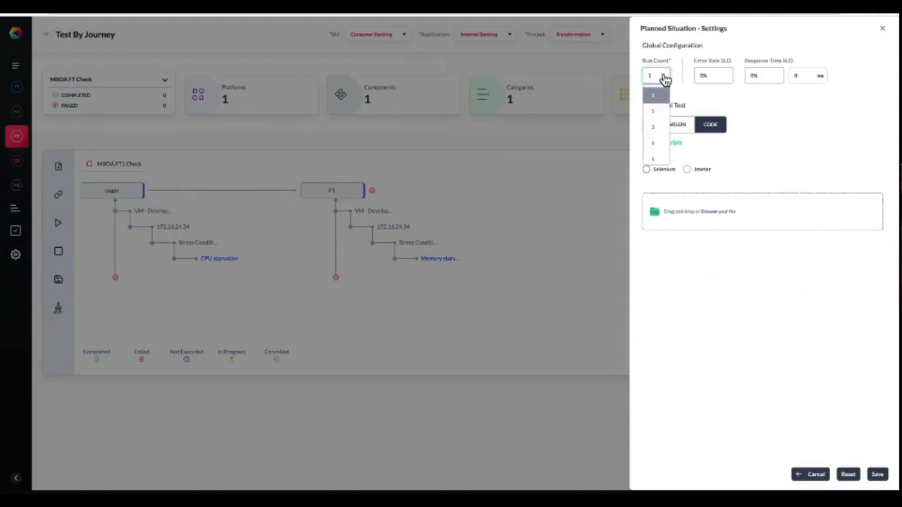
{"action": "left_click", "coordinate": [664, 77]}
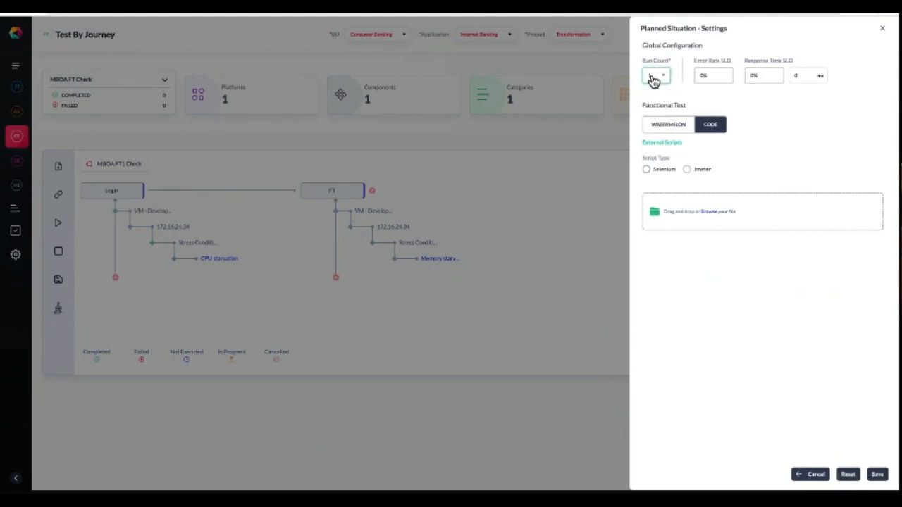
{"action": "left_click", "coordinate": [718, 75]}
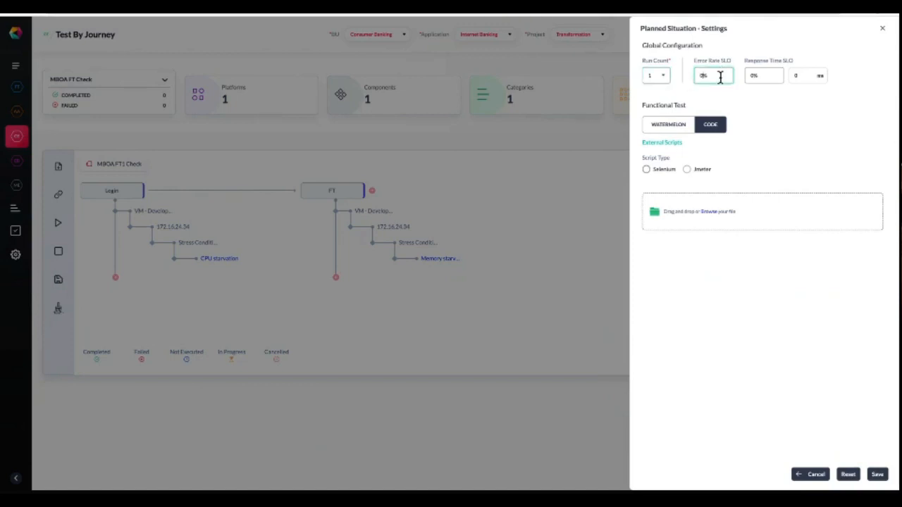
{"action": "key", "text": "BackSpace"}
{"action": "key", "text": "BackSpace"}
{"action": "key", "text": "Tab"}
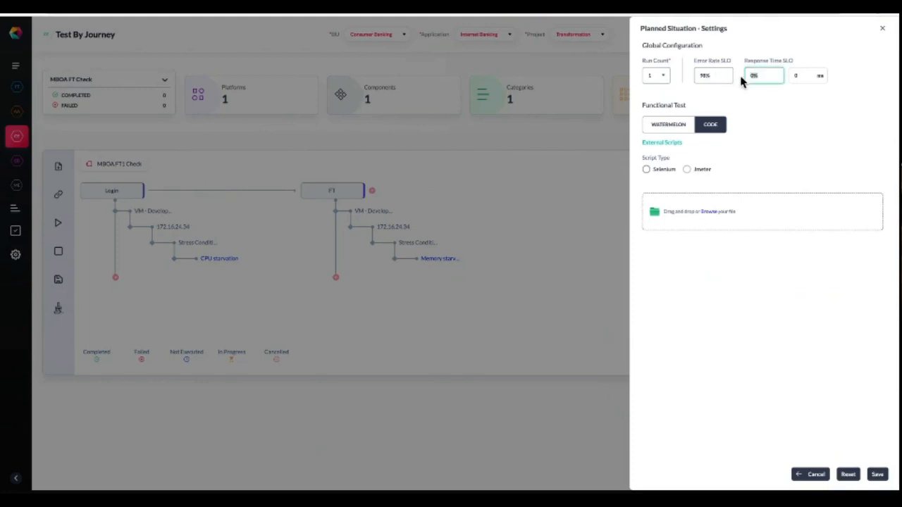
Set the response time SLO to 98% within 2000 ms.
{"action": "left_click", "coordinate": [807, 76]}
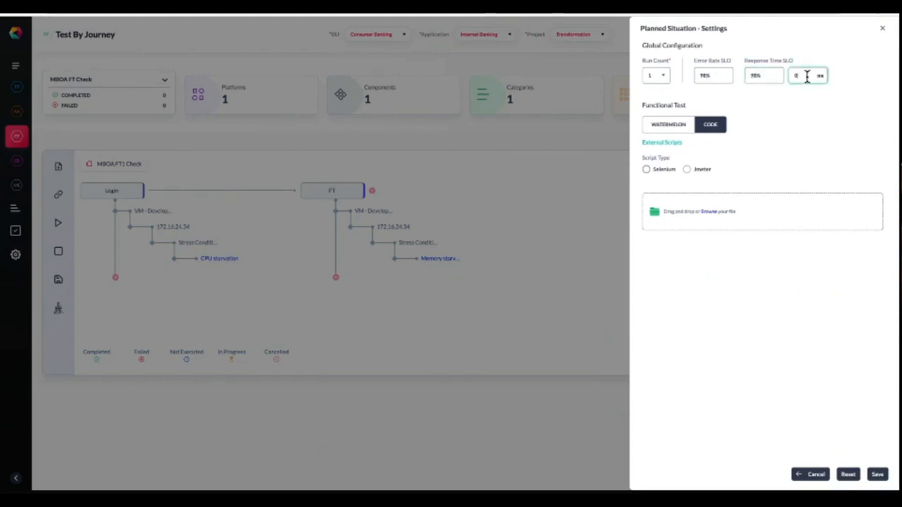
{"action": "key", "text": "BackSpace"}
{"action": "type", "text": "2000"}
{"action": "left_click", "coordinate": [815, 119]}
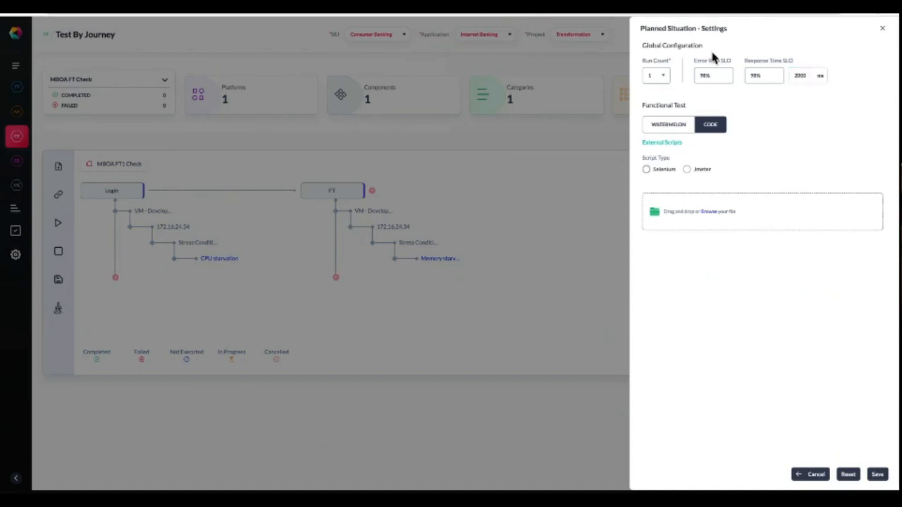
{"action": "left_click", "coordinate": [798, 76]}
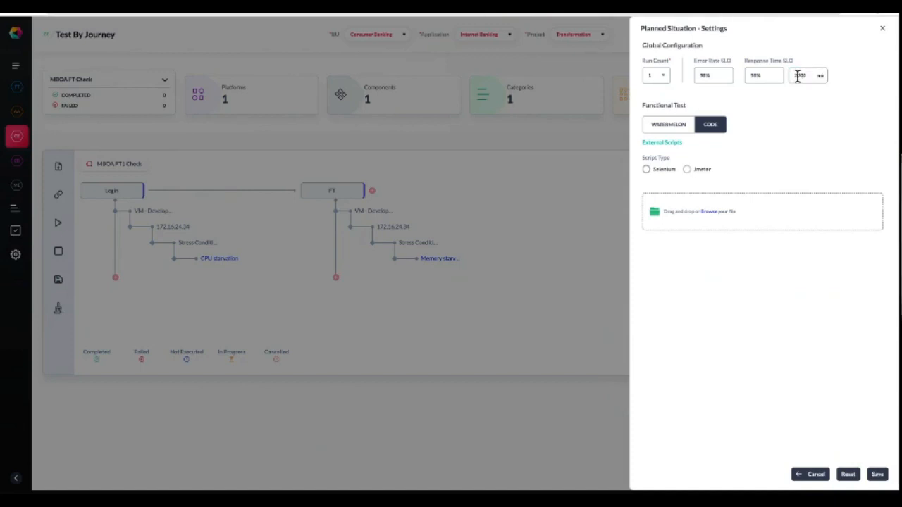
{"action": "left_click", "coordinate": [673, 127]}
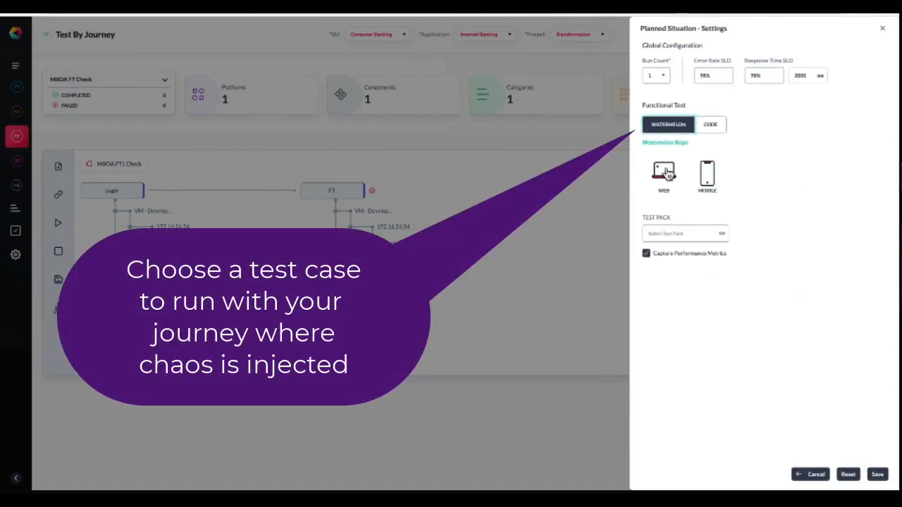
{"action": "left_click", "coordinate": [666, 174]}
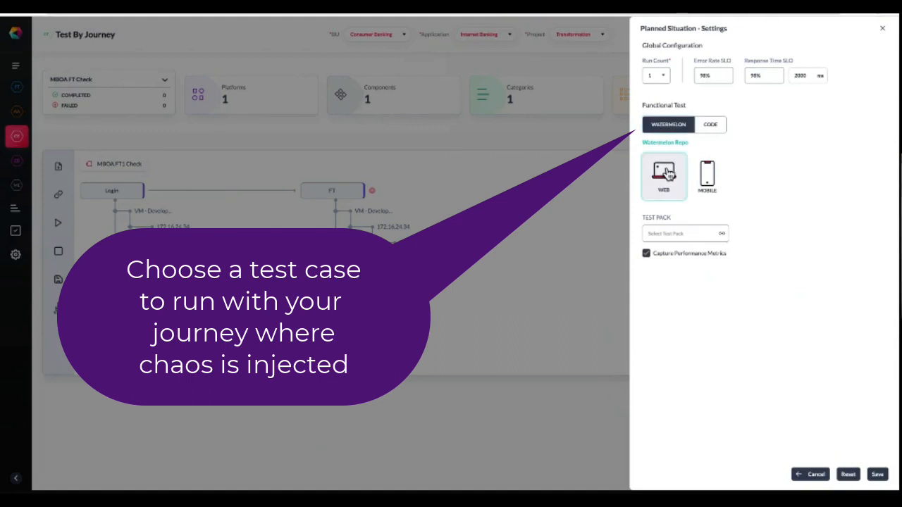
{"action": "left_click", "coordinate": [724, 235]}
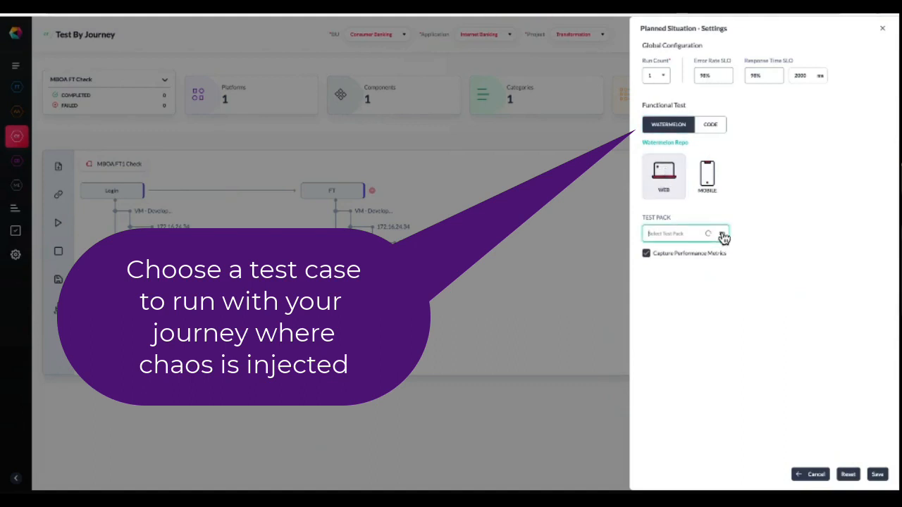
{"action": "left_click", "coordinate": [713, 127]}
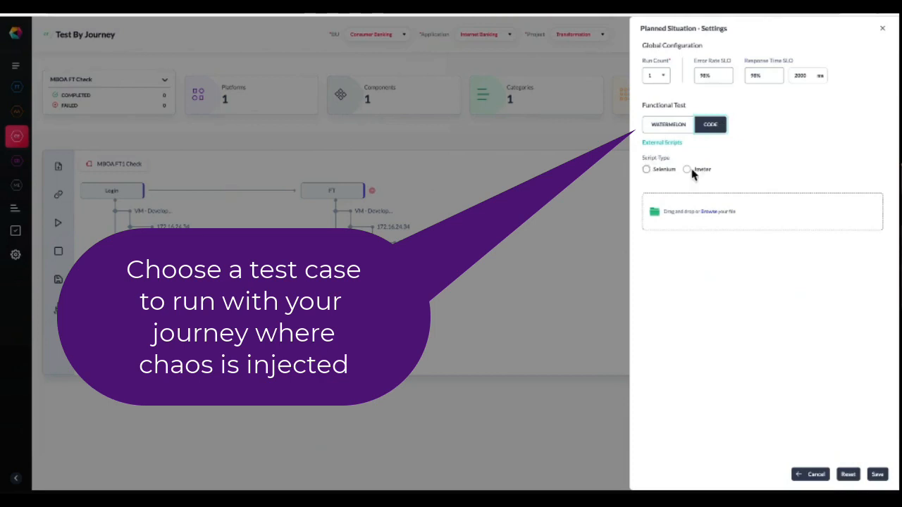
Choose the Selenium script type with the Junit framework and upload QtracHomePage_v5.java from Downloads as the functional test.
{"action": "left_click", "coordinate": [645, 170]}
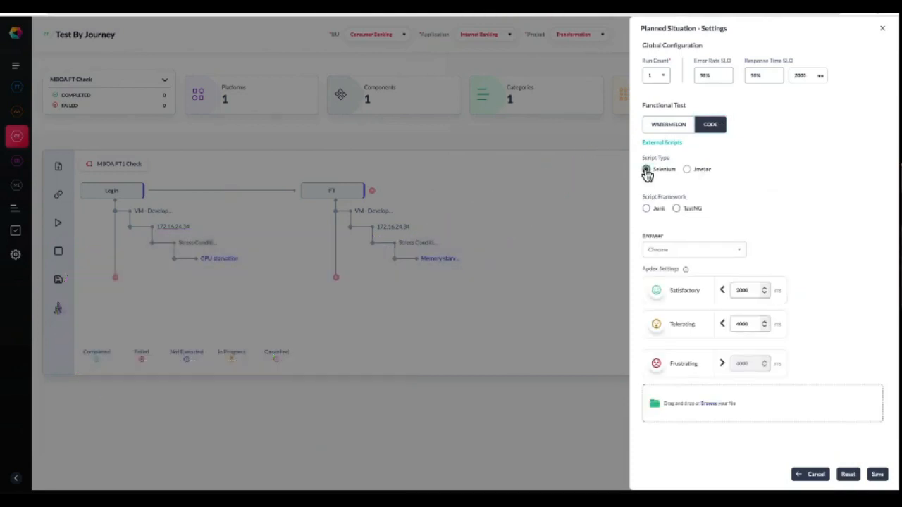
{"action": "left_click", "coordinate": [647, 209]}
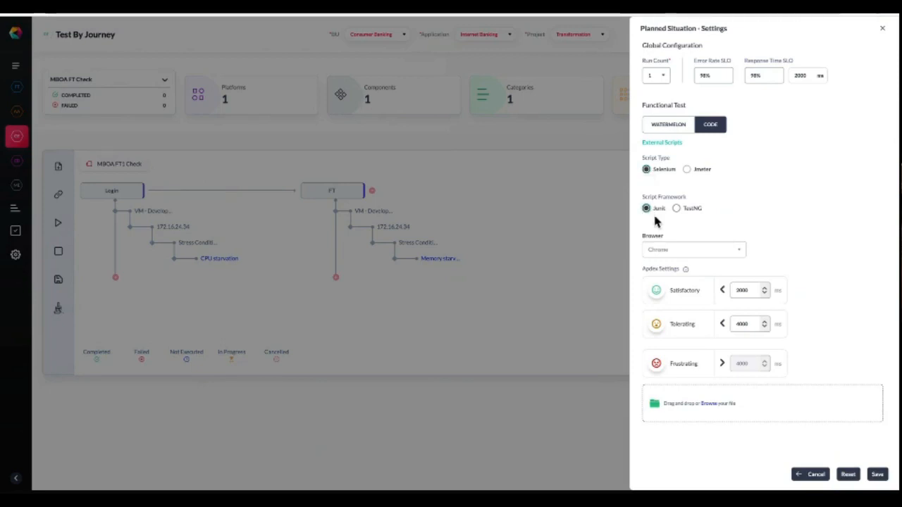
{"action": "left_click", "coordinate": [709, 407]}
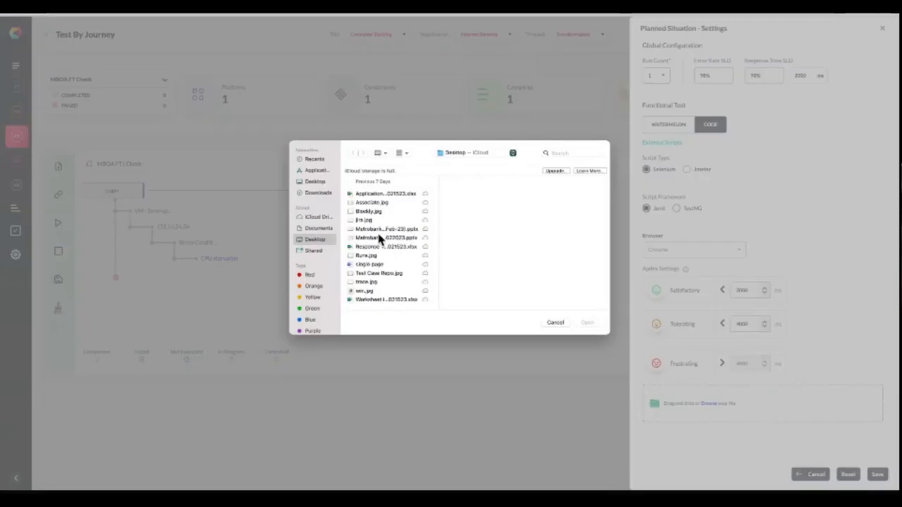
{"action": "left_click", "coordinate": [316, 193]}
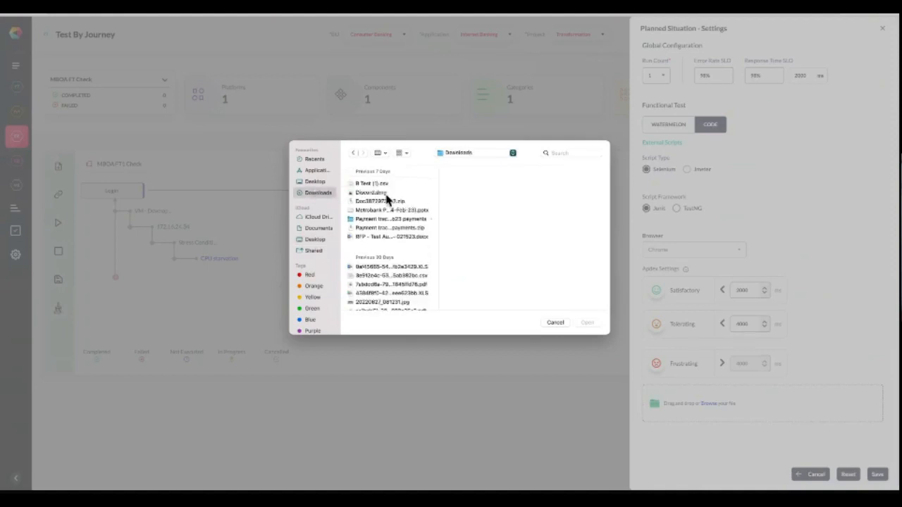
{"action": "scroll", "coordinate": [386, 200], "scroll_direction": "down", "scroll_amount": 3}
{"action": "scroll", "coordinate": [386, 200], "scroll_direction": "down", "scroll_amount": 10}
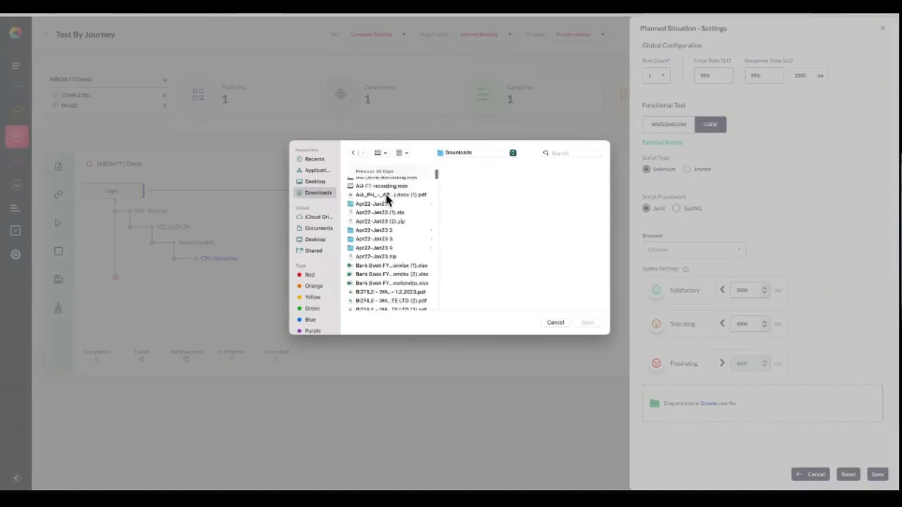
{"action": "scroll", "coordinate": [386, 200], "scroll_direction": "down", "scroll_amount": 2}
{"action": "scroll", "coordinate": [386, 200], "scroll_direction": "down", "scroll_amount": 7}
{"action": "scroll", "coordinate": [386, 200], "scroll_direction": "down", "scroll_amount": 4}
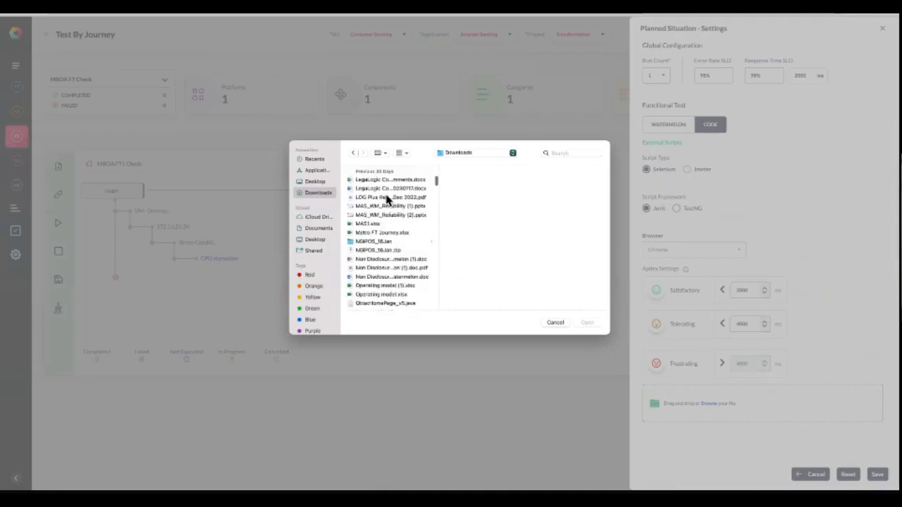
{"action": "left_click", "coordinate": [414, 304]}
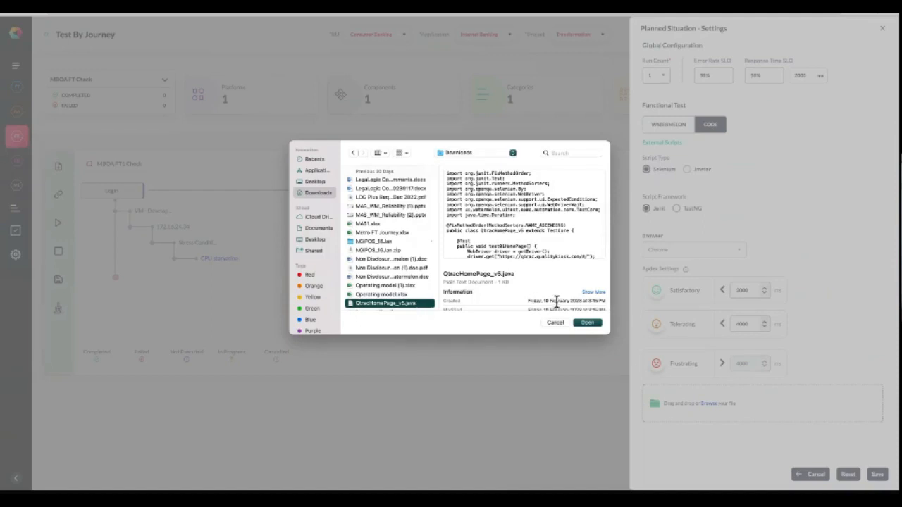
{"action": "left_click", "coordinate": [594, 326]}
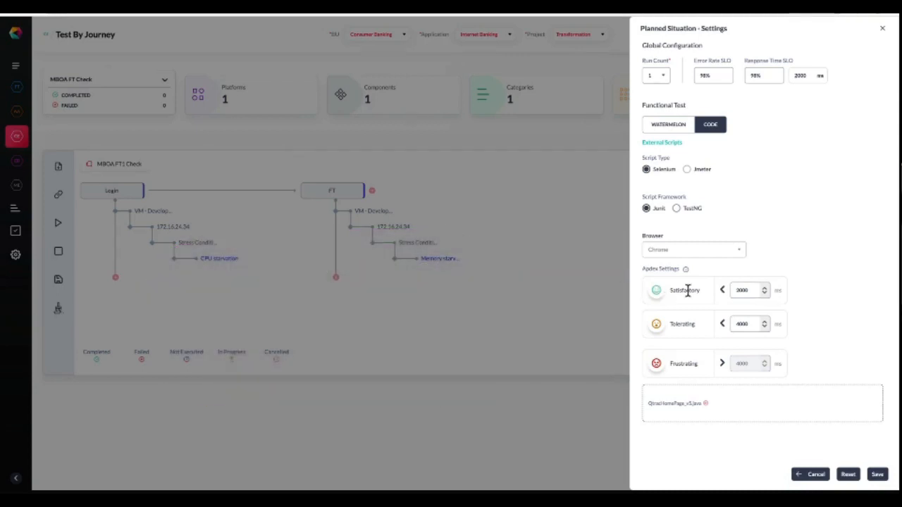
Set the Apdex satisfactory threshold to 1000 ms and tolerating to 2000 ms, and save the settings.
{"action": "double_click", "coordinate": [753, 290]}
{"action": "type", "text": "5000"}
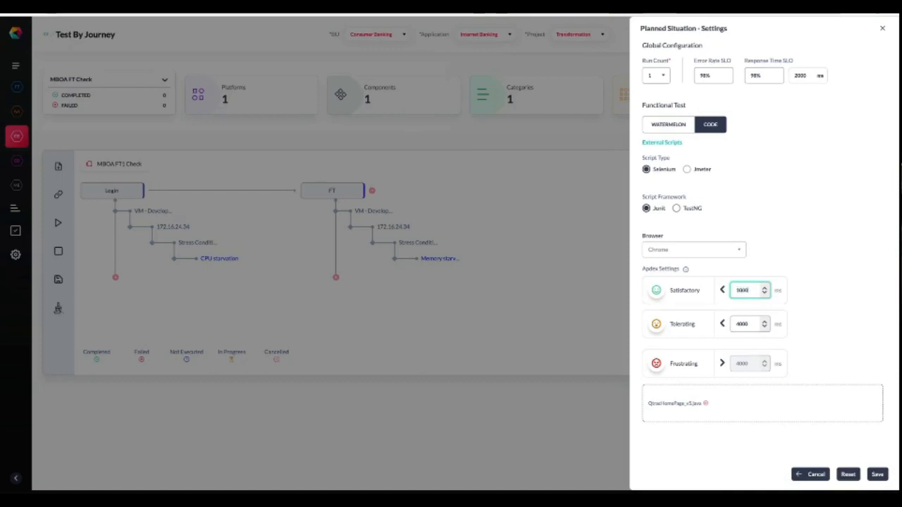
{"action": "left_click", "coordinate": [774, 244]}
{"action": "double_click", "coordinate": [741, 323]}
{"action": "type", "text": "2000"}
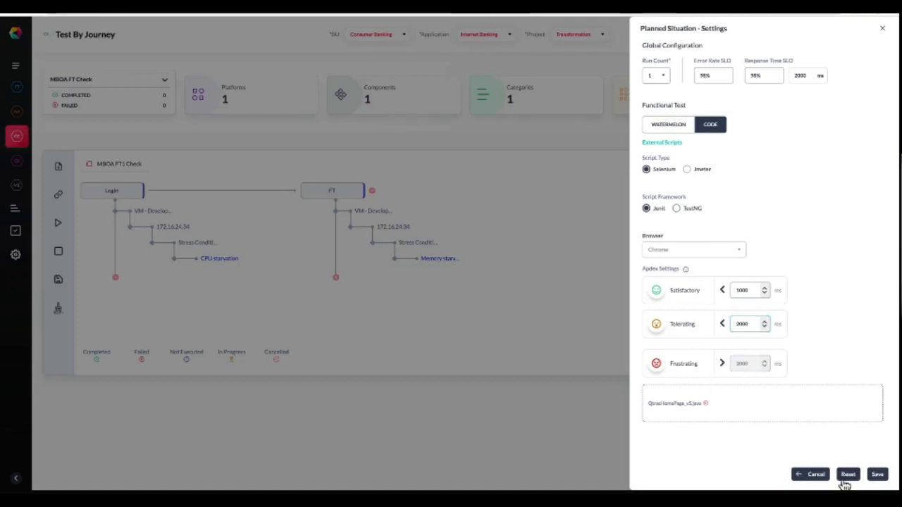
{"action": "left_click", "coordinate": [877, 474]}
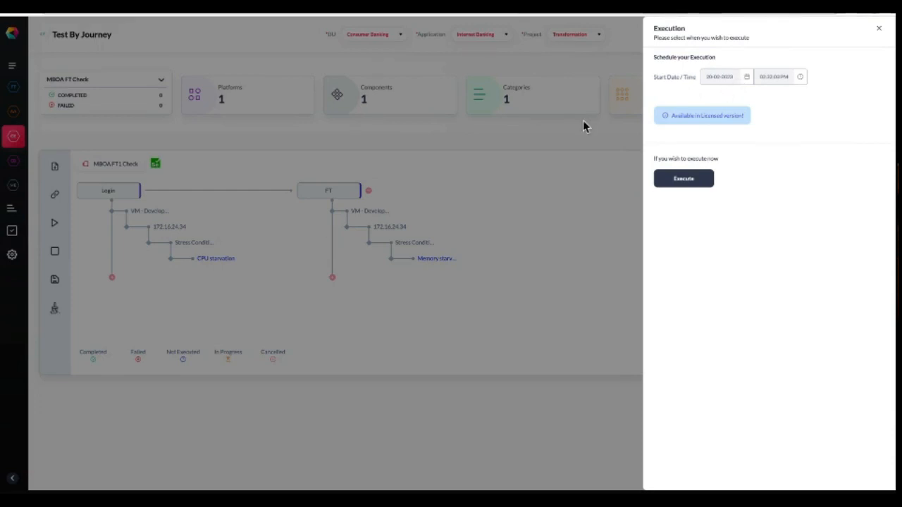
Execute the journey immediately and review the situations' execution status in the list and graph views.
{"action": "left_click", "coordinate": [703, 178]}
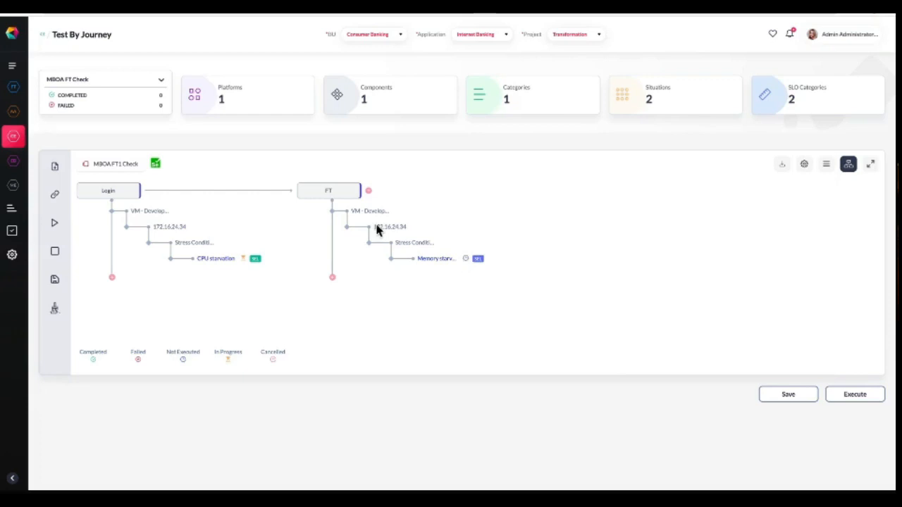
{"action": "left_click", "coordinate": [827, 166]}
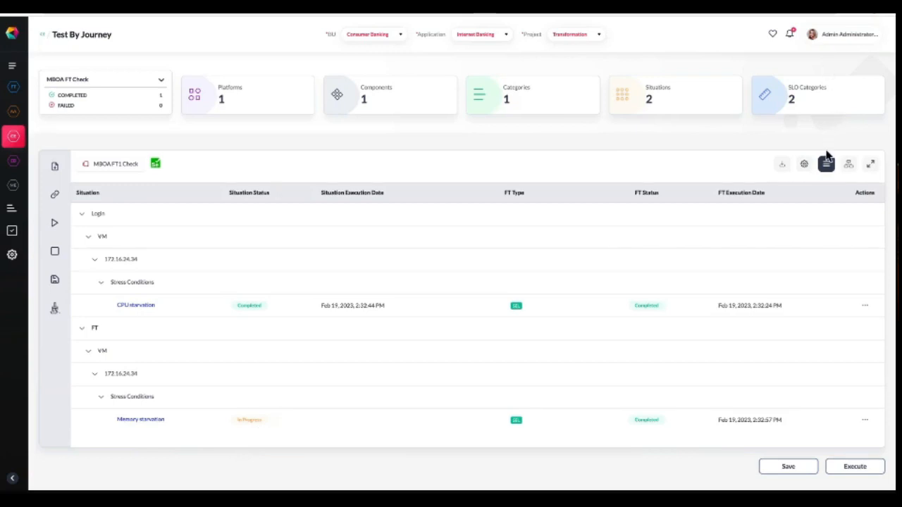
{"action": "left_click", "coordinate": [849, 166]}
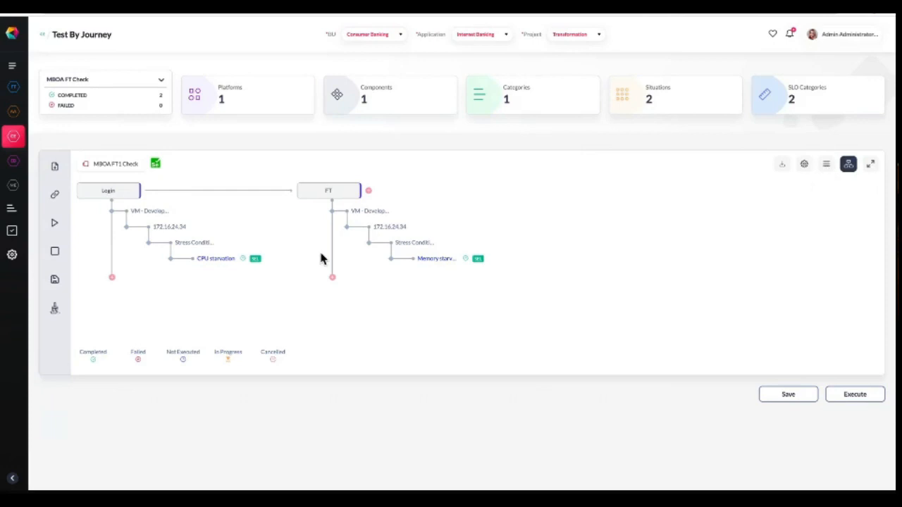
Open the execution details of the CPU starvation situation from the journey's list view.
{"action": "left_click", "coordinate": [219, 262]}
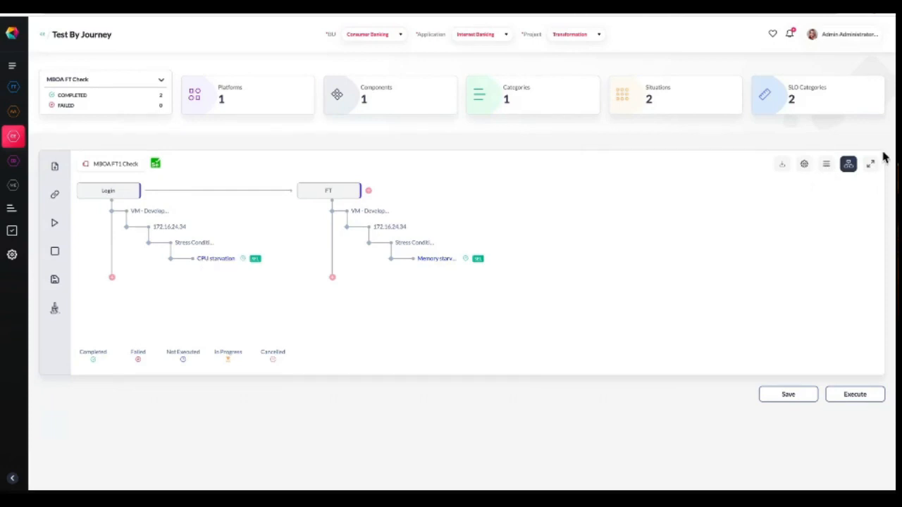
{"action": "left_click", "coordinate": [826, 164]}
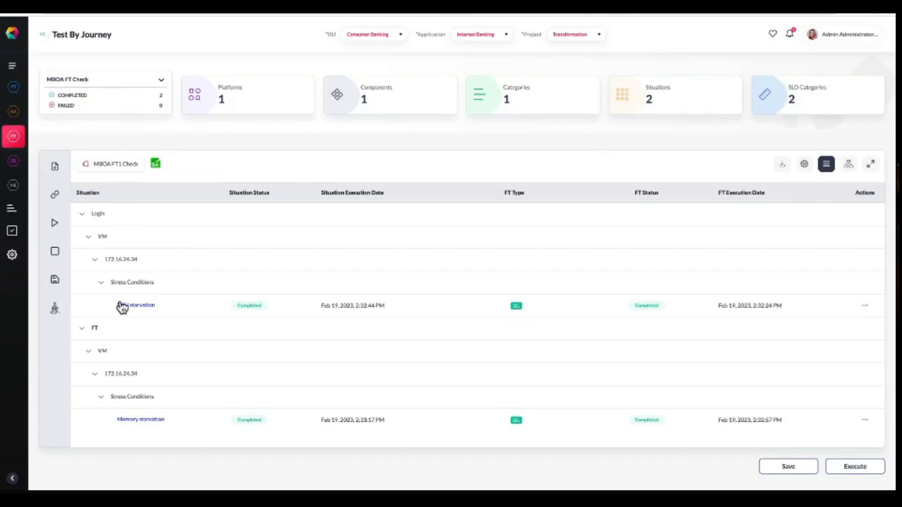
{"action": "left_click", "coordinate": [864, 305]}
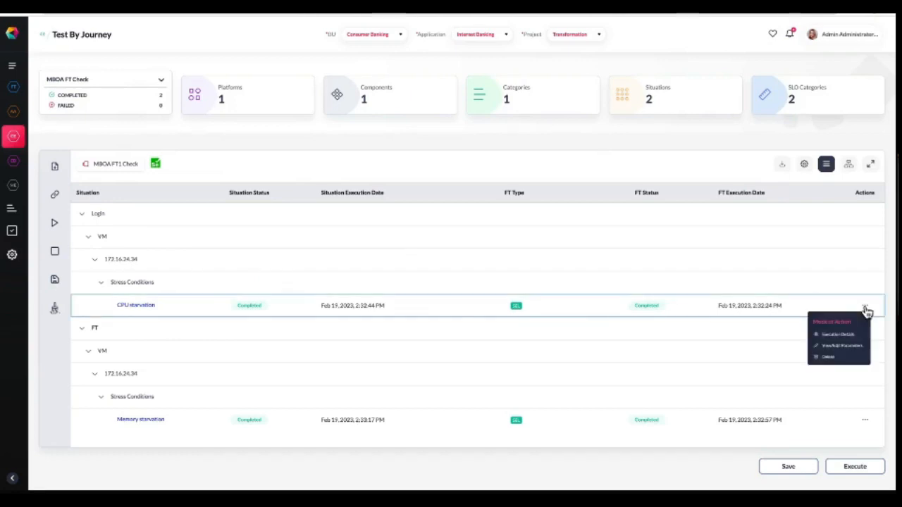
{"action": "left_click", "coordinate": [848, 322]}
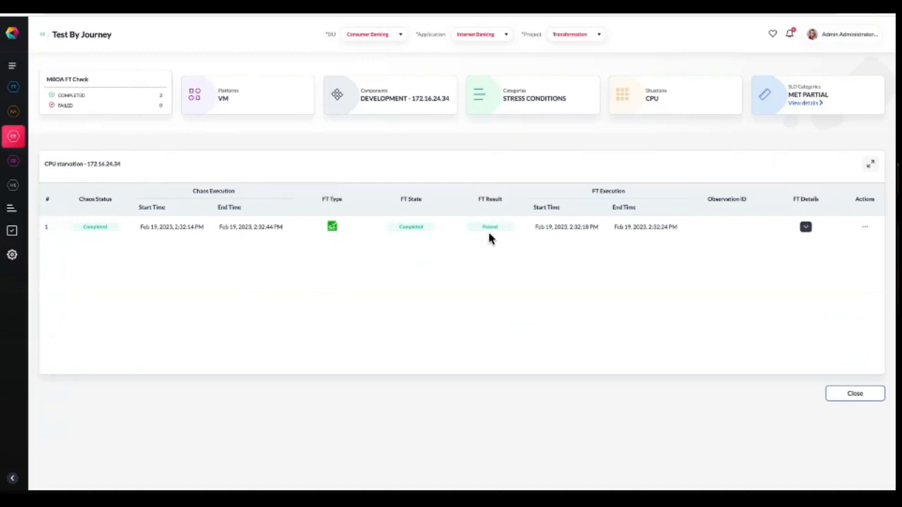
Expand the functional test details and view the screenshot captured for the first test step.
{"action": "left_click", "coordinate": [806, 227]}
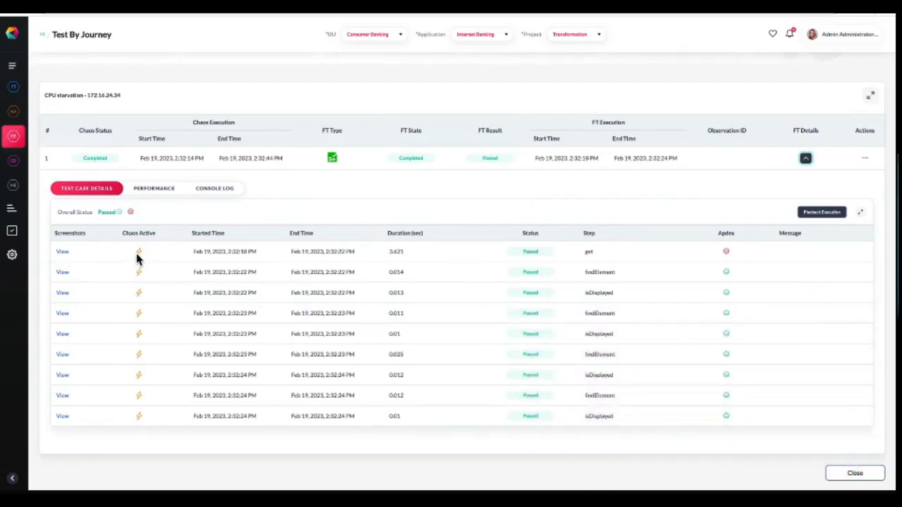
{"action": "left_click", "coordinate": [61, 252]}
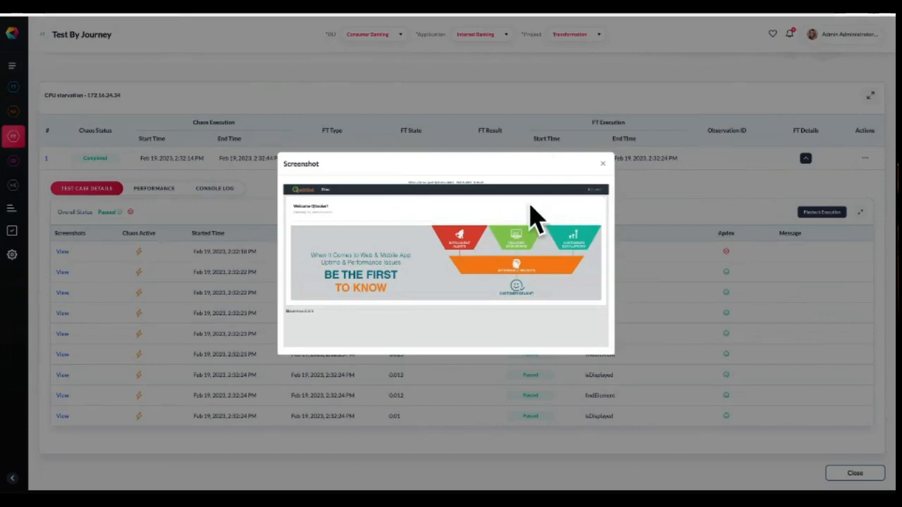
{"action": "left_click", "coordinate": [602, 164]}
{"action": "double_click", "coordinate": [398, 292]}
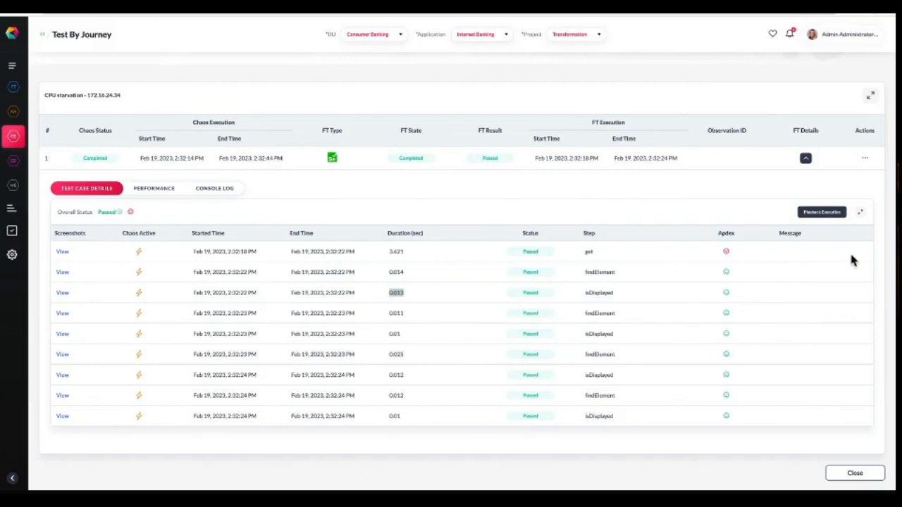
Expand the performance breakdown of the get step and run a waterfall analysis on it.
{"action": "left_click", "coordinate": [150, 195]}
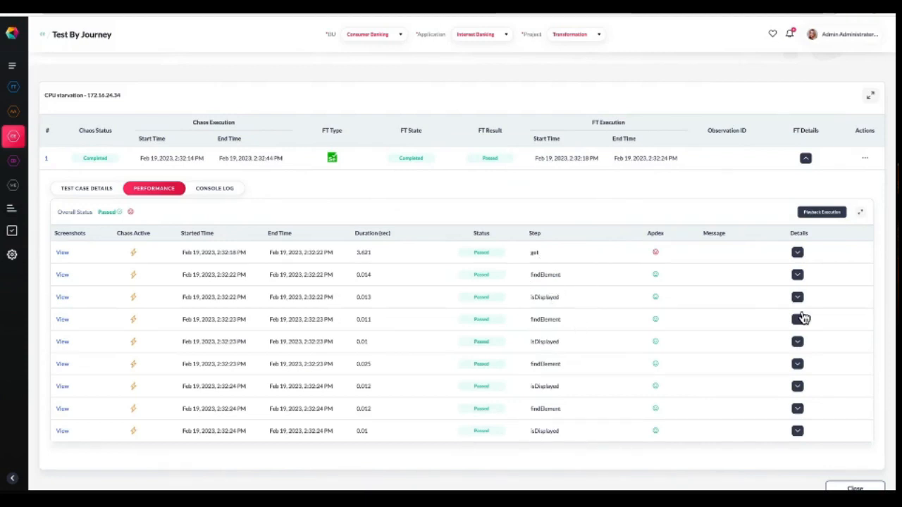
{"action": "left_click", "coordinate": [799, 253]}
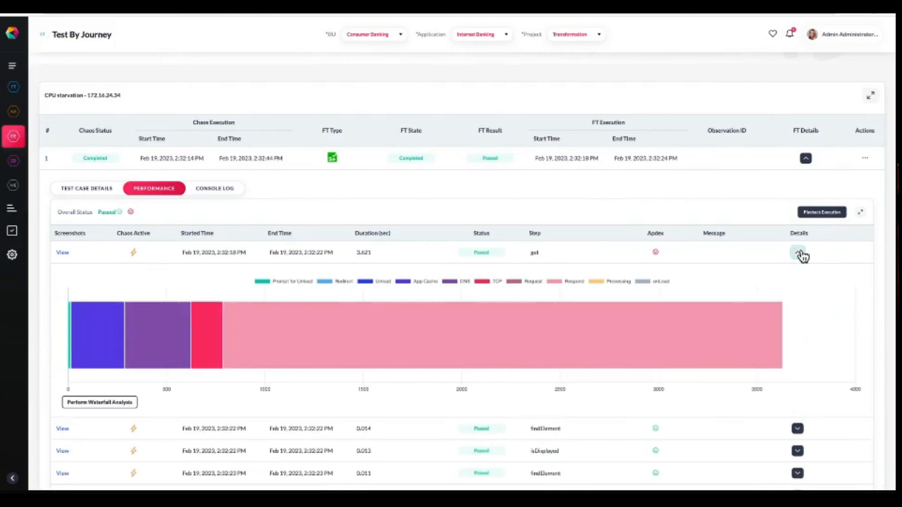
{"action": "scroll", "coordinate": [613, 295], "scroll_direction": "down", "scroll_amount": 1}
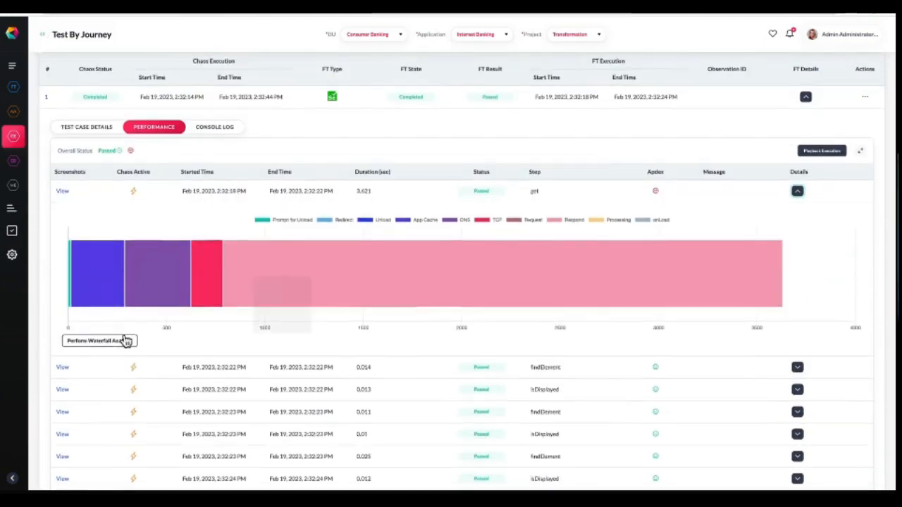
{"action": "left_click", "coordinate": [121, 343]}
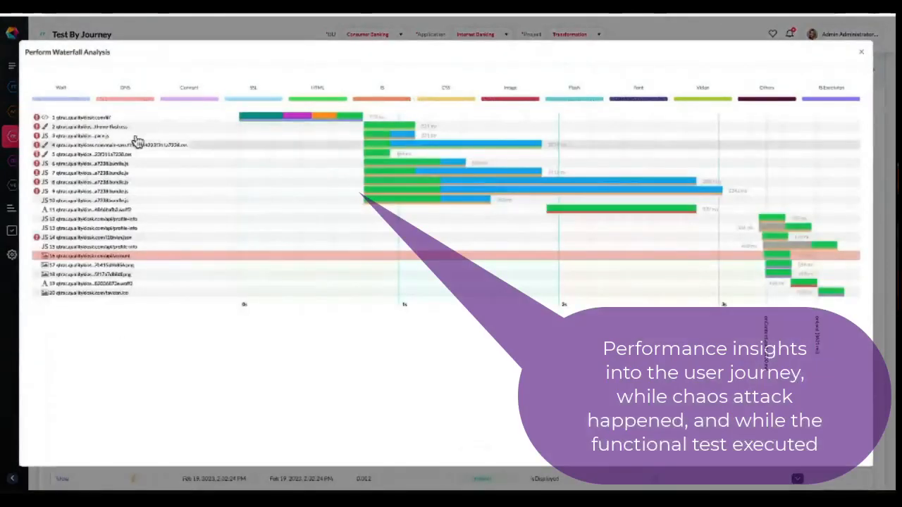
Inspect the first request of the waterfall across its Request, Response, Timings, Raw Data and Content details.
{"action": "left_click", "coordinate": [92, 121]}
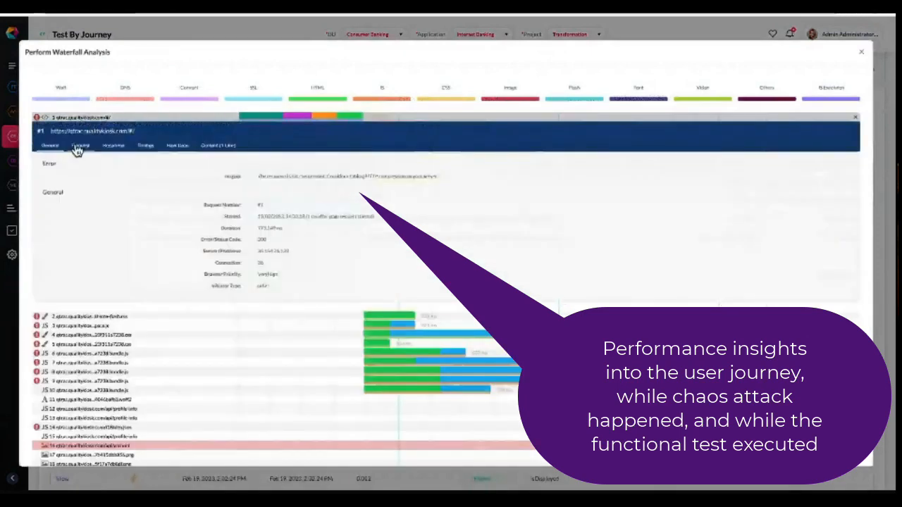
{"action": "left_click", "coordinate": [82, 146]}
{"action": "left_click", "coordinate": [113, 145]}
{"action": "left_click", "coordinate": [145, 146]}
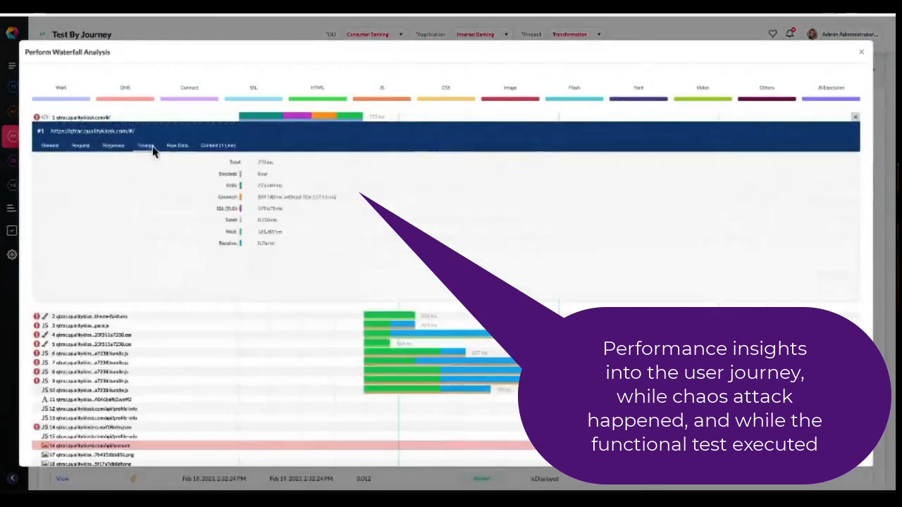
{"action": "left_click", "coordinate": [181, 147]}
{"action": "left_click", "coordinate": [218, 146]}
{"action": "left_click", "coordinate": [177, 147]}
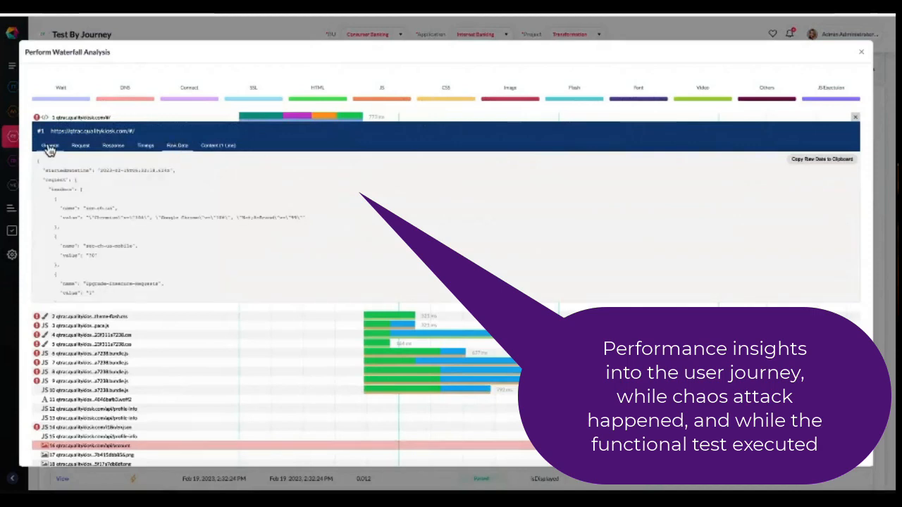
{"action": "left_click", "coordinate": [855, 117]}
Close the waterfall analysis, collapse the step and FT details, and close the CPU starvation execution view.
{"action": "left_click", "coordinate": [861, 51]}
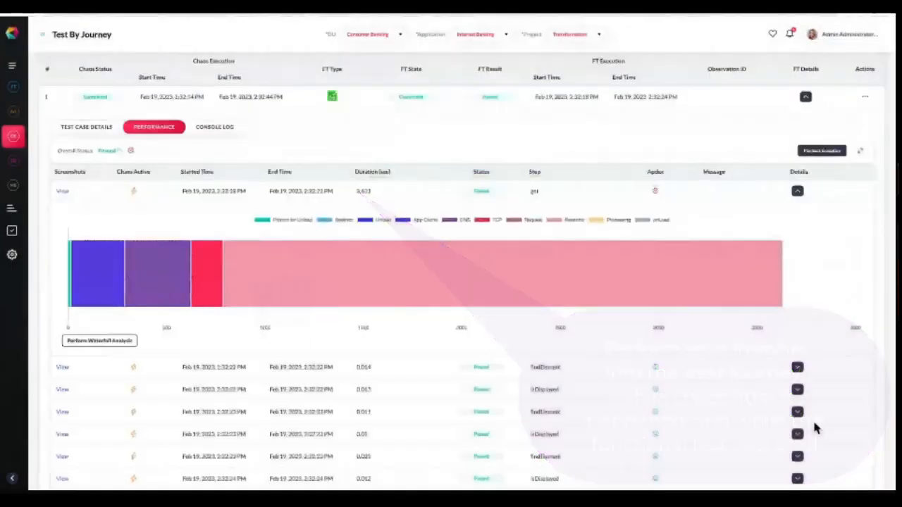
{"action": "left_click", "coordinate": [797, 192]}
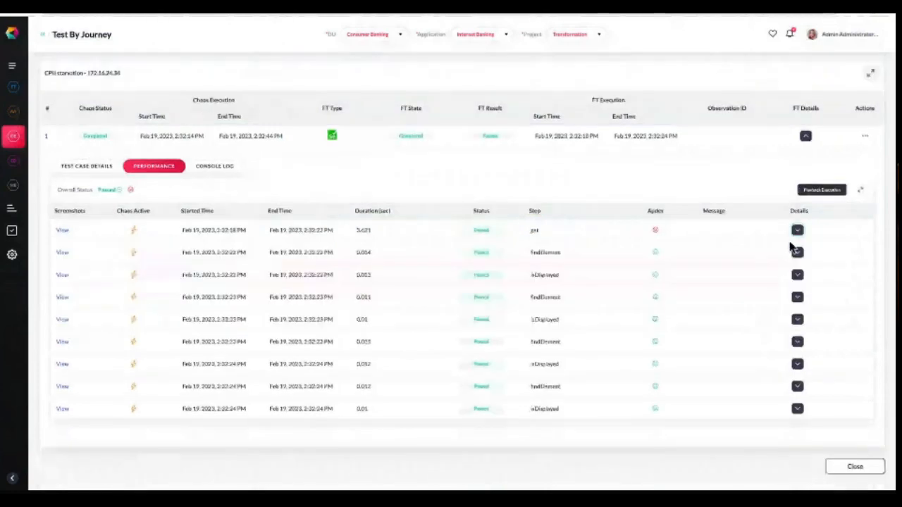
{"action": "left_click", "coordinate": [804, 134]}
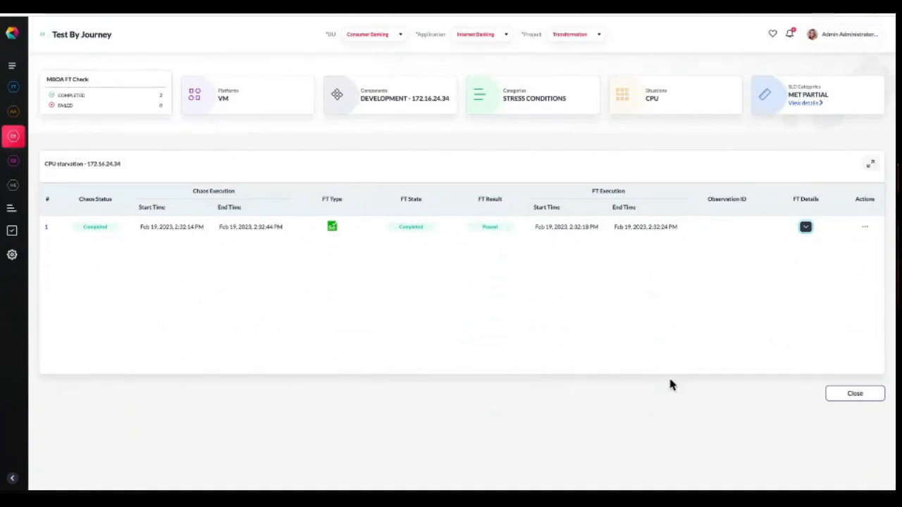
{"action": "left_click", "coordinate": [858, 396]}
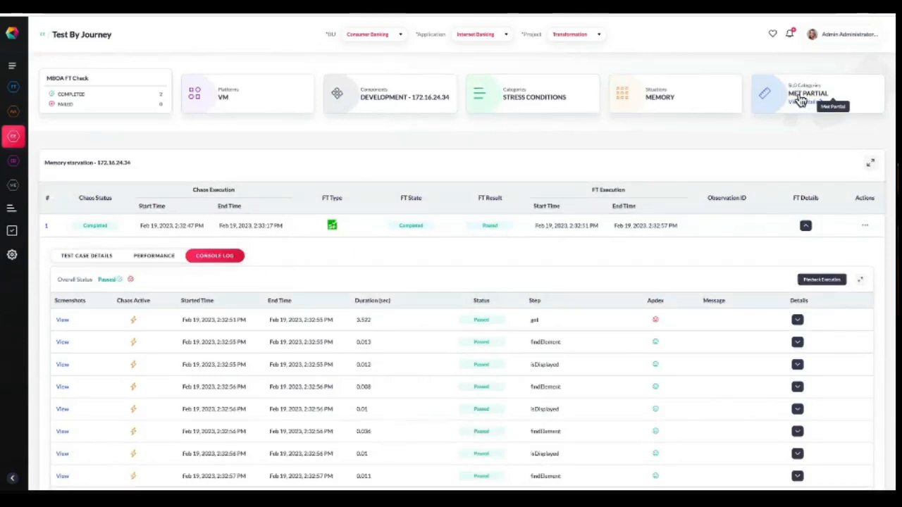
Open and review the SLO compliance details for the memory starvation situation.
{"action": "left_click", "coordinate": [803, 103]}
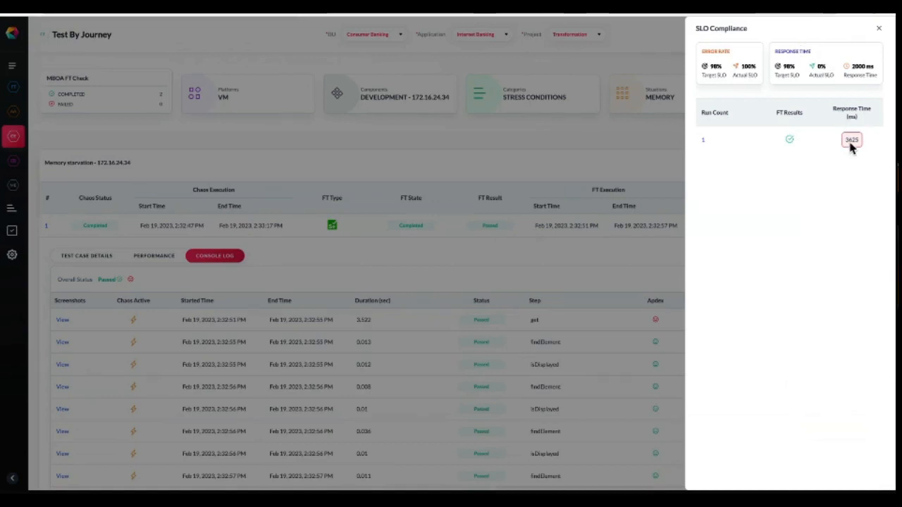
{"action": "double_click", "coordinate": [856, 66]}
{"action": "left_click", "coordinate": [878, 30]}
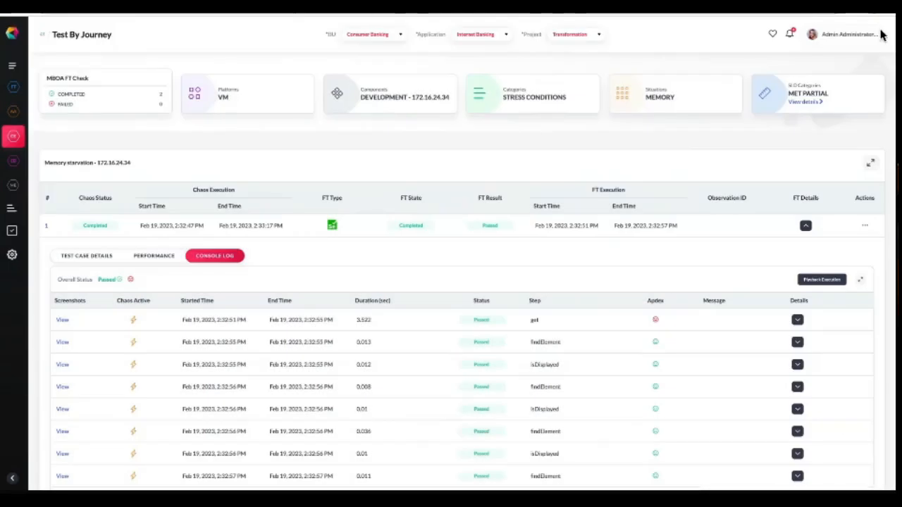
Add an observation for the memory starvation run, assigning it to a team member with Medium priority.
{"action": "left_click", "coordinate": [866, 227]}
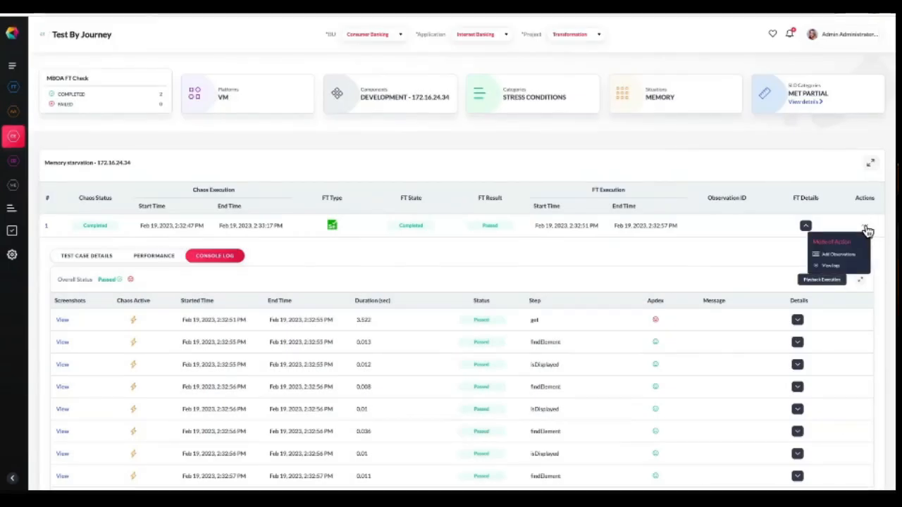
{"action": "left_click", "coordinate": [838, 254]}
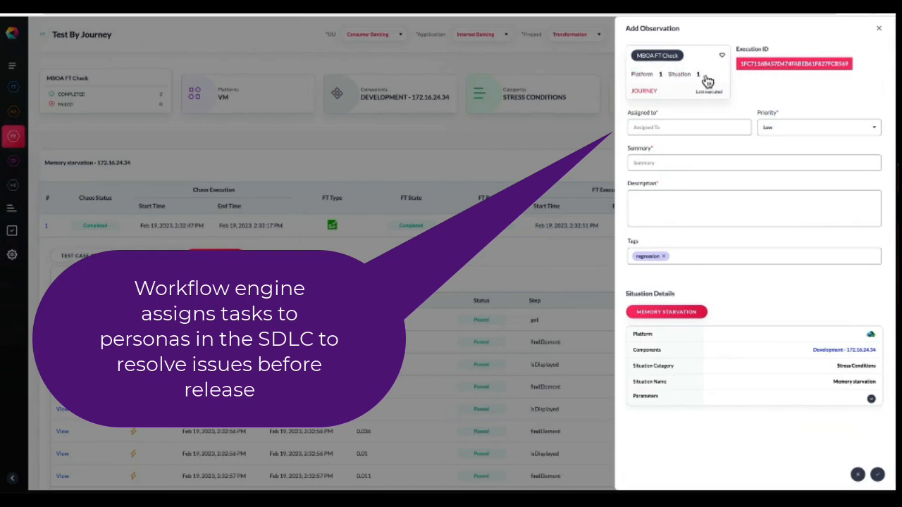
{"action": "left_click", "coordinate": [657, 126]}
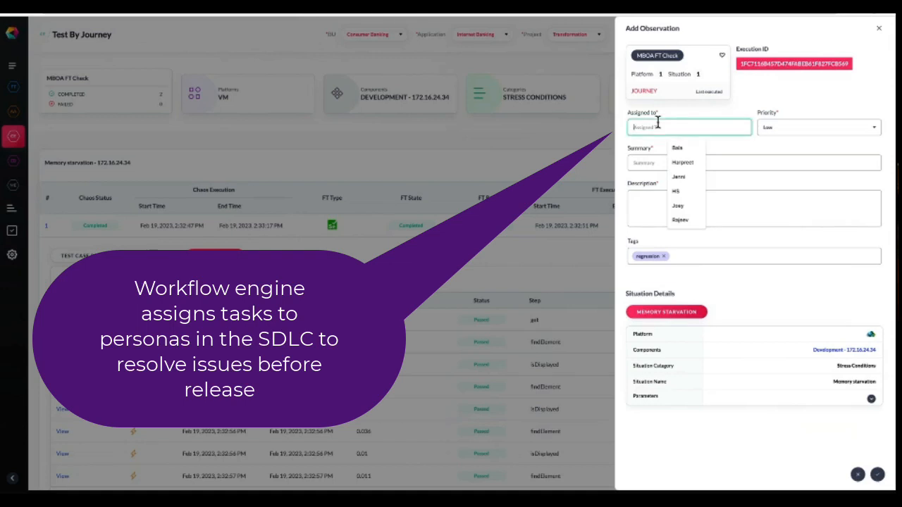
{"action": "type", "text": "Srihar"}
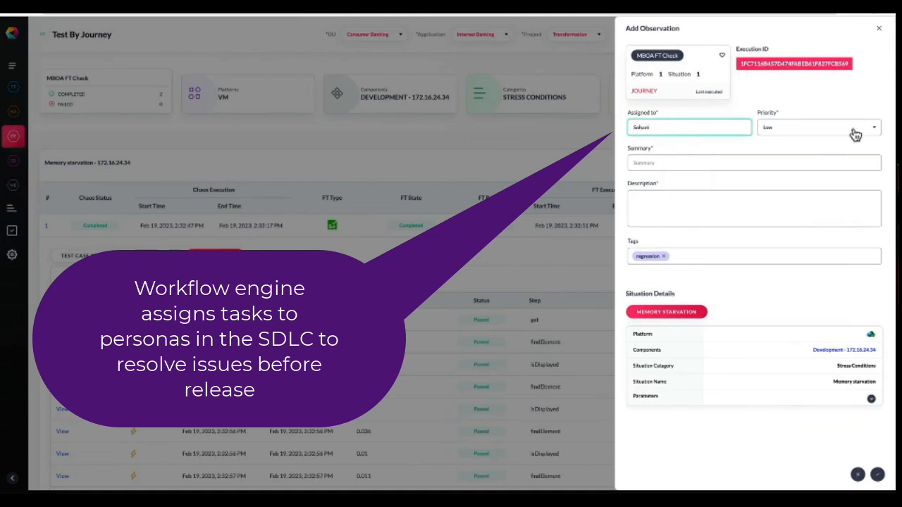
{"action": "left_click", "coordinate": [855, 135]}
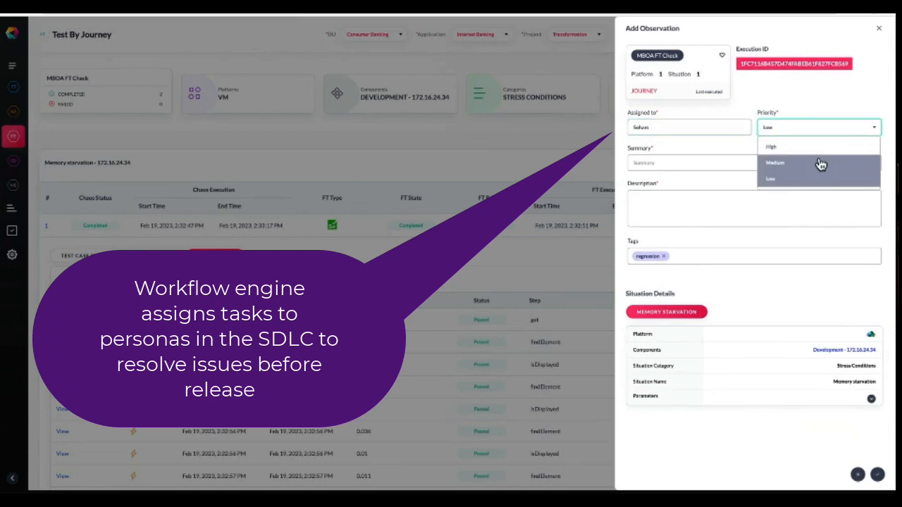
{"action": "left_click", "coordinate": [820, 164]}
Enter the summary 'Google analytics issue, pls check' and a placeholder description for the observation.
{"action": "left_click", "coordinate": [683, 162]}
{"action": "type", "text": "G"}
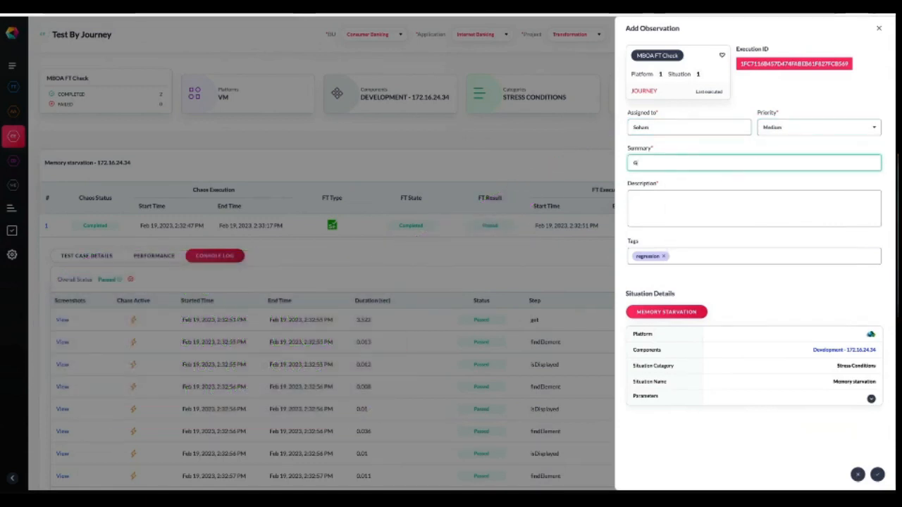
{"action": "type", "text": "oigle"}
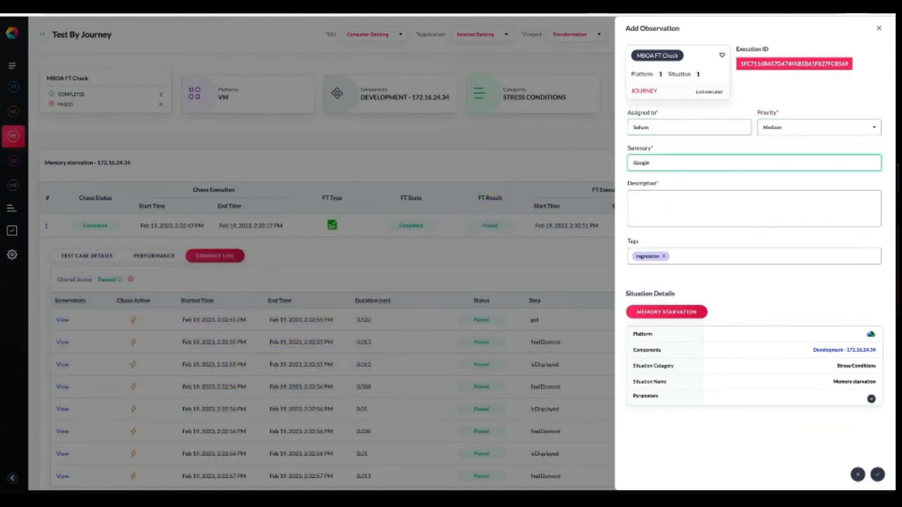
{"action": "type", "text": " analytics issue. pls check"}
{"action": "left_click", "coordinate": [662, 197]}
{"action": "type", "text": "asdsfdsfasdfsdfsdfsdf"}
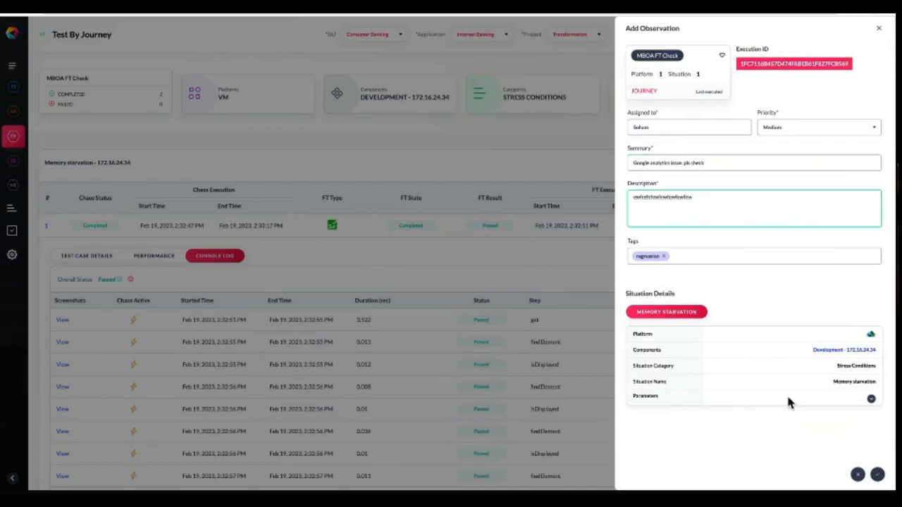
Check the situation parameters and save the observation.
{"action": "left_click", "coordinate": [870, 399]}
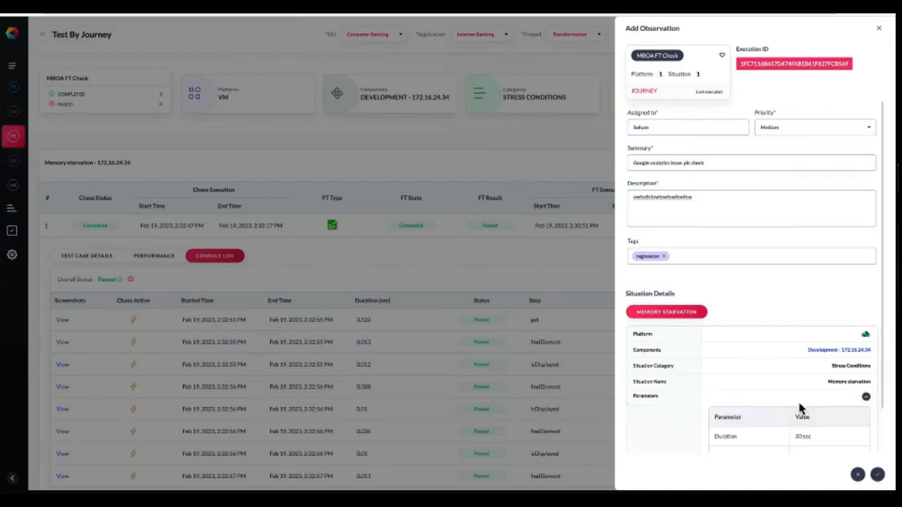
{"action": "left_click", "coordinate": [868, 399]}
{"action": "left_click", "coordinate": [877, 474]}
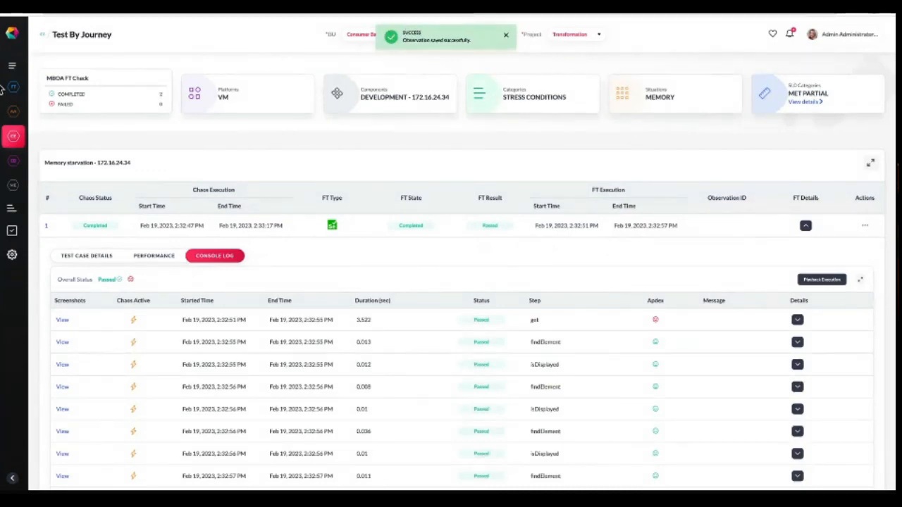
Open observation #68 from the observations list and reassign it to a different team member.
{"action": "left_click", "coordinate": [14, 158]}
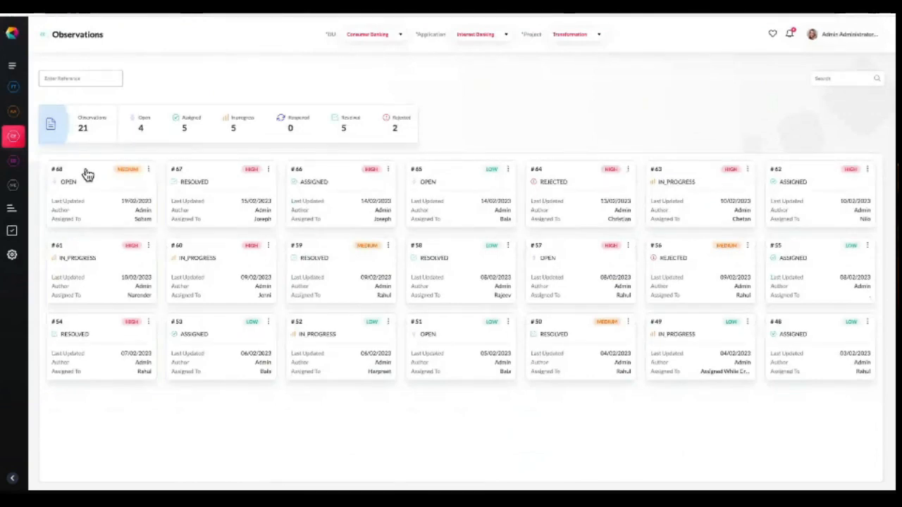
{"action": "left_click", "coordinate": [95, 173]}
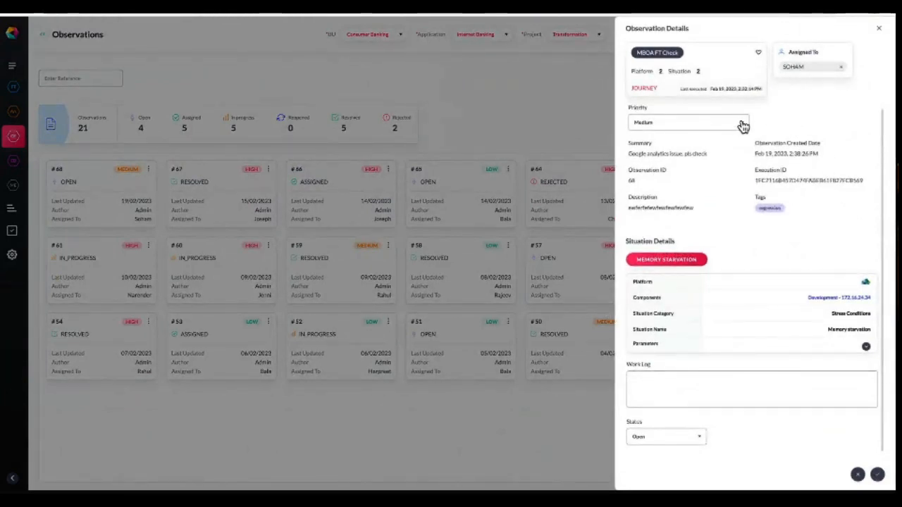
{"action": "left_click", "coordinate": [838, 68]}
{"action": "key", "text": "BackSpace"}
{"action": "key", "text": "BackSpace"}
{"action": "key", "text": "BackSpace"}
{"action": "key", "text": "BackSpace"}
{"action": "key", "text": "BackSpace"}
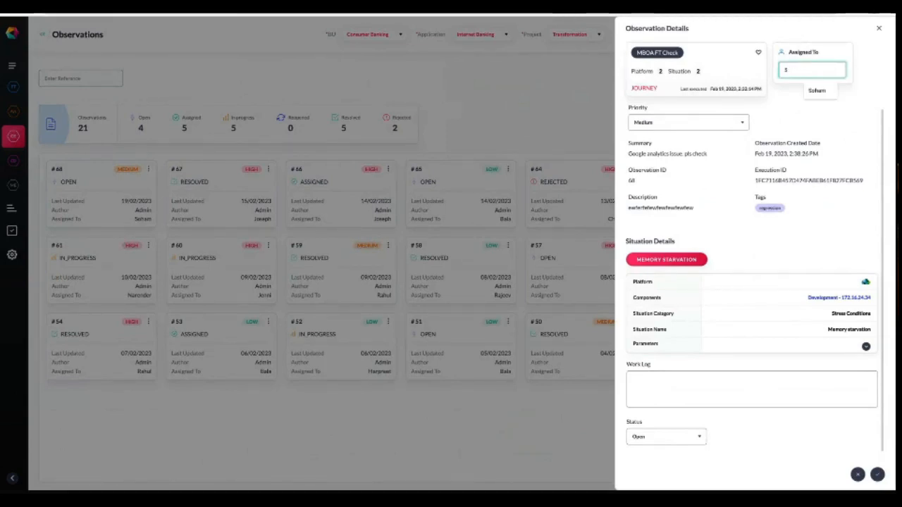
{"action": "type", "text": "Narend"}
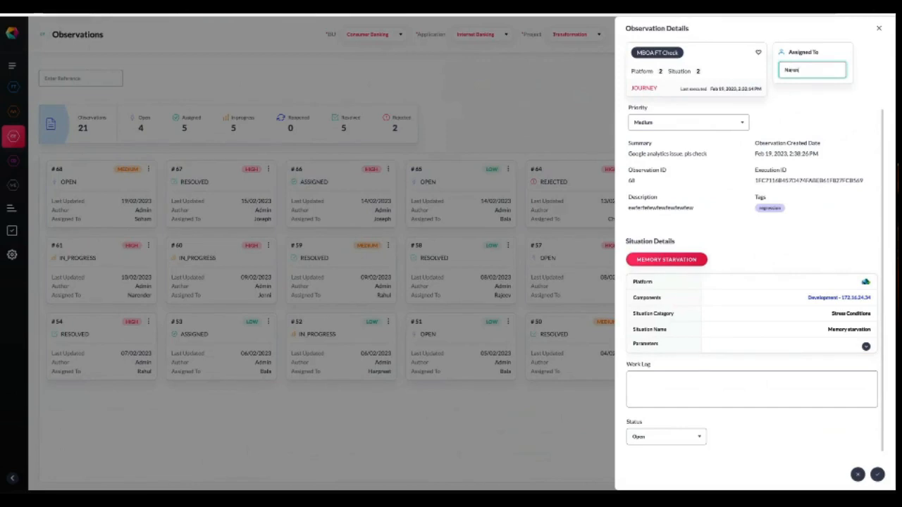
{"action": "type", "text": "er"}
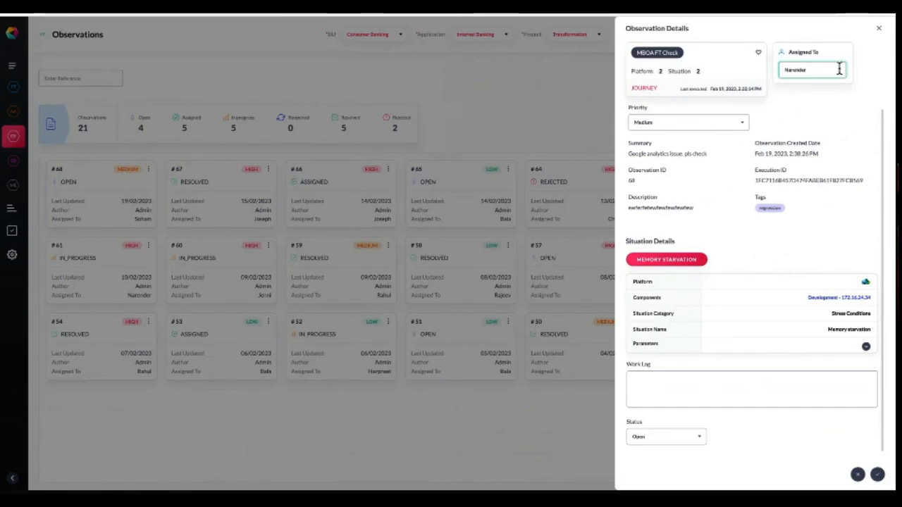
Raise the observation's priority to High and add the work log entry 'pls check its'.
{"action": "left_click", "coordinate": [740, 123]}
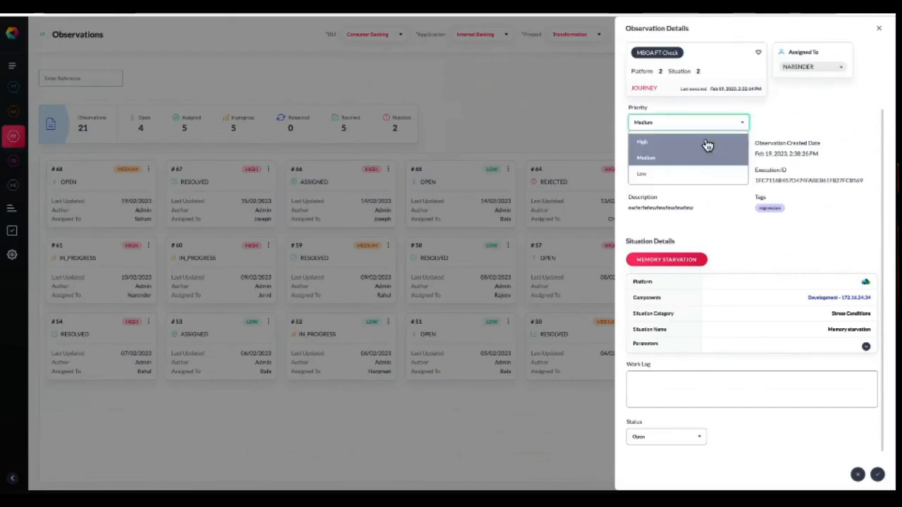
{"action": "left_click", "coordinate": [722, 142]}
{"action": "left_click", "coordinate": [729, 379]}
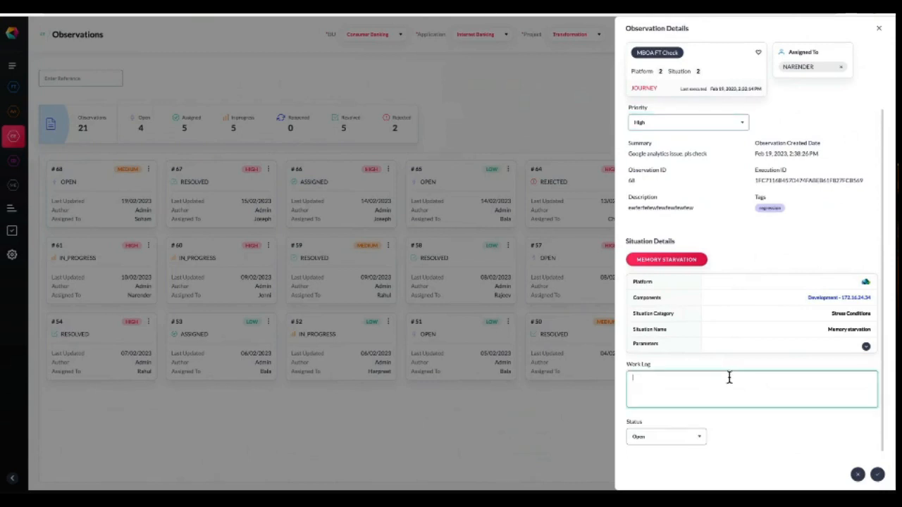
{"action": "type", "text": "pls check il"}
{"action": "type", "text": " its"}
Set the observation's status to Assigned and save it.
{"action": "left_click", "coordinate": [697, 436]}
{"action": "left_click", "coordinate": [648, 379]}
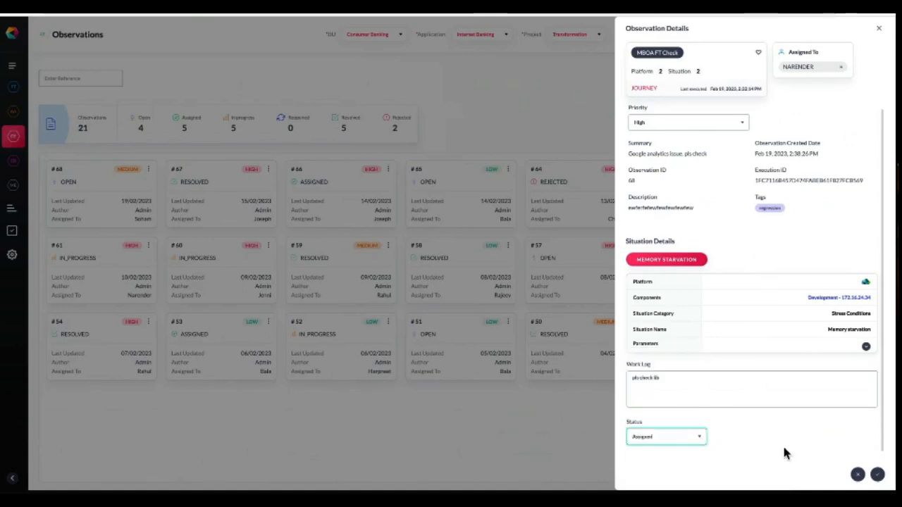
{"action": "left_click", "coordinate": [874, 476]}
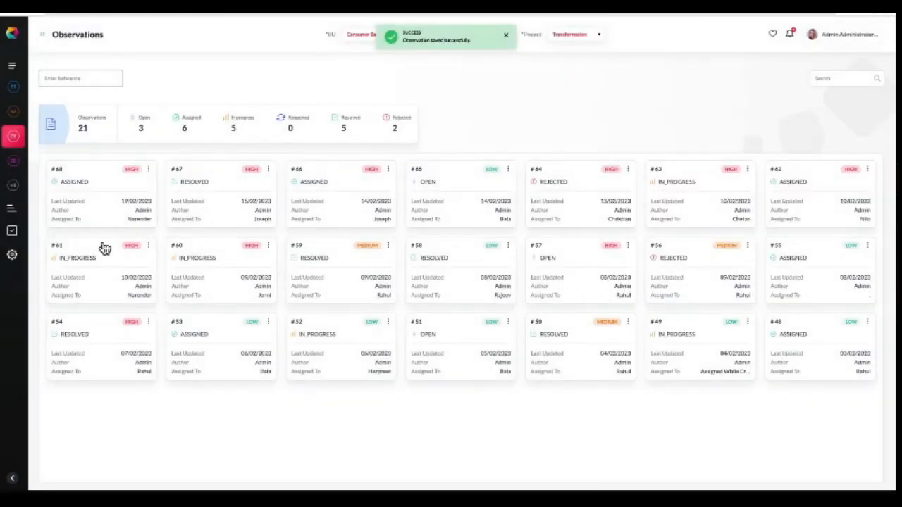
Change in-progress observation #63's status to Resolved, save it, and list the resolved observations.
{"action": "left_click", "coordinate": [85, 177]}
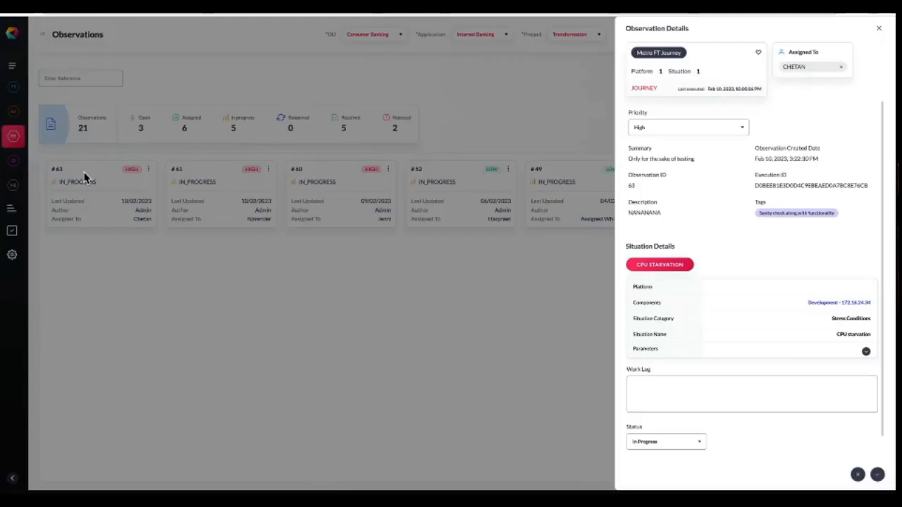
{"action": "left_click", "coordinate": [700, 438]}
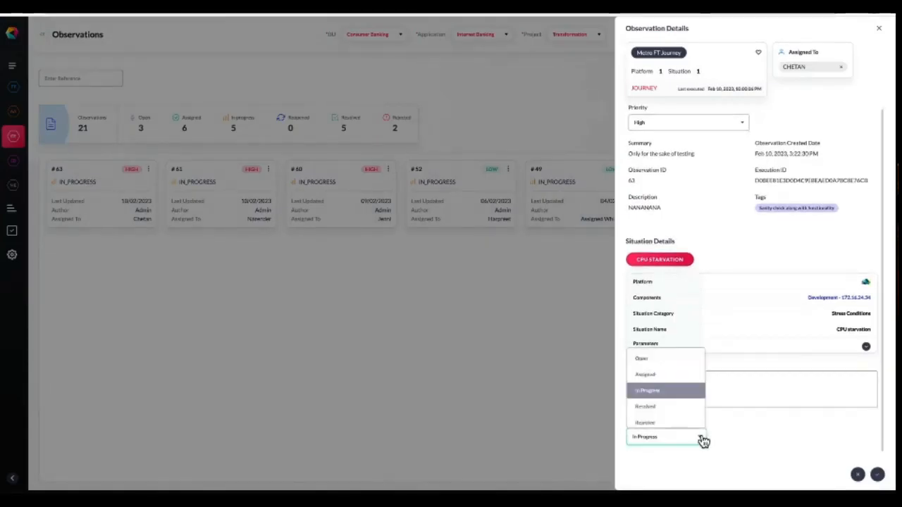
{"action": "left_click", "coordinate": [665, 416]}
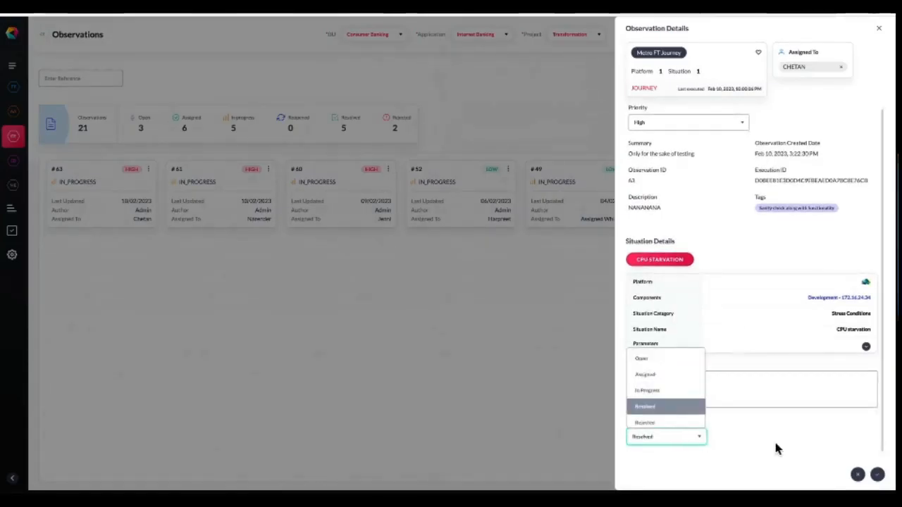
{"action": "left_click", "coordinate": [878, 475]}
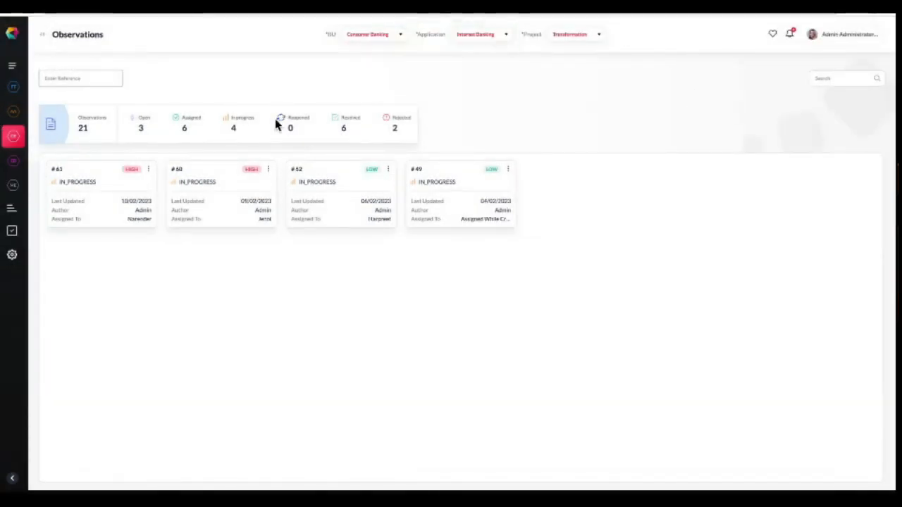
{"action": "left_click", "coordinate": [344, 129]}
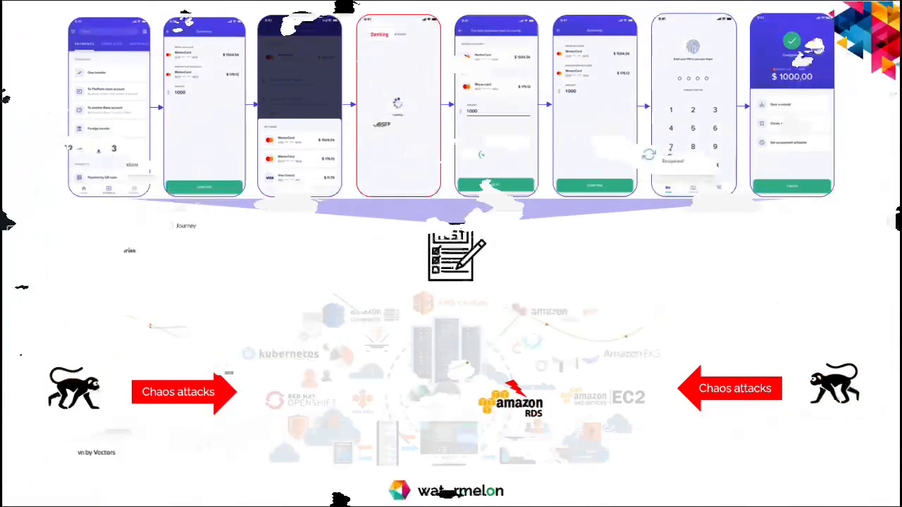